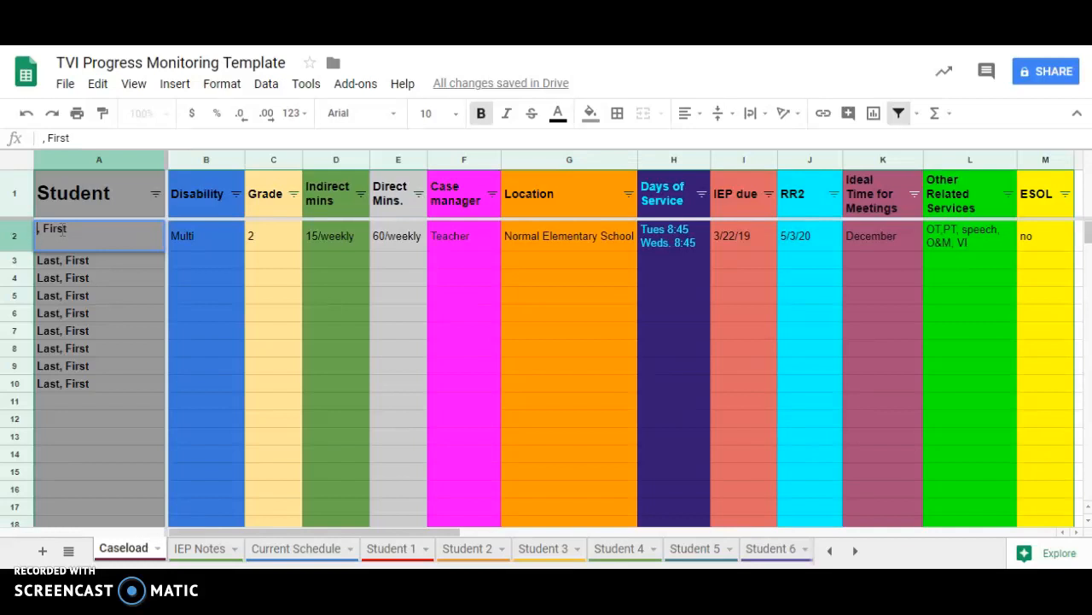
# - Replace the placeholder last name in cell A2 of the caseload sheet with the student's last name
pyautogui.write('Hill')
pyautogui.press('BackSpace')
pyautogui.press('BackSpace')
pyautogui.press('BackSpace')
pyautogui.press('BackSpace')
pyautogui.write('H')
pyautogui.press('BackSpace')
pyautogui.write('JO')
pyautogui.press('BackSpace')
pyautogui.write('IL')
pyautogui.press('BackSpace')
pyautogui.press('BackSpace')
pyautogui.write('ones')
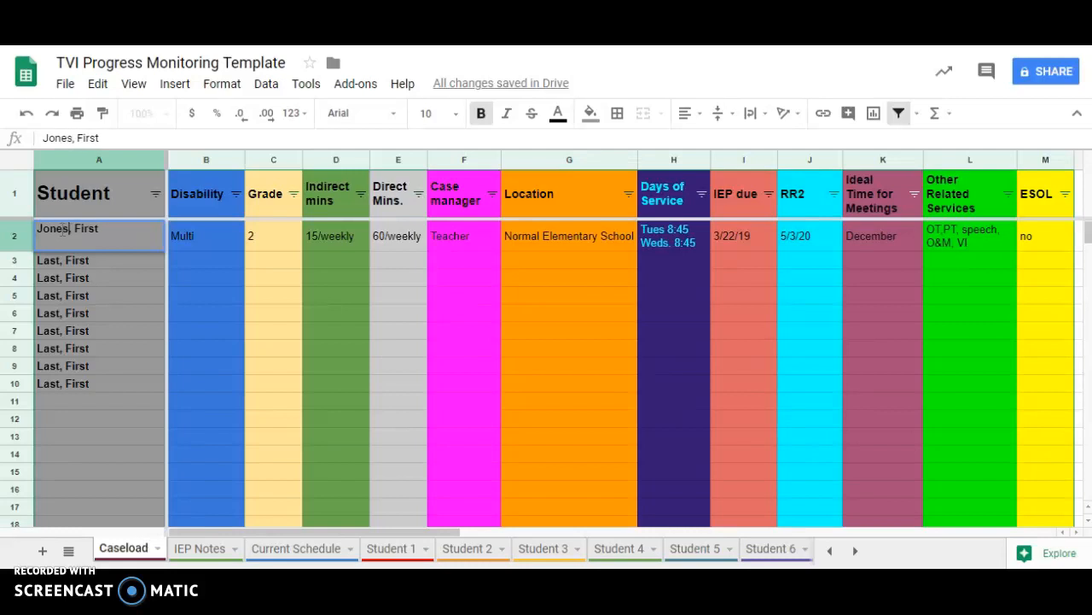
# - Replace the placeholder first name in cell A2 with the student's first name
pyautogui.click(92, 228)
pyautogui.press('BackSpace')
pyautogui.press('BackSpace')
pyautogui.press('BackSpace')
pyautogui.press('BackSpace')
pyautogui.press('BackSpace')
pyautogui.write('Johnny')
# - Change the first student's Disability entry in cell B2 to "Vision"
pyautogui.click(206, 237)
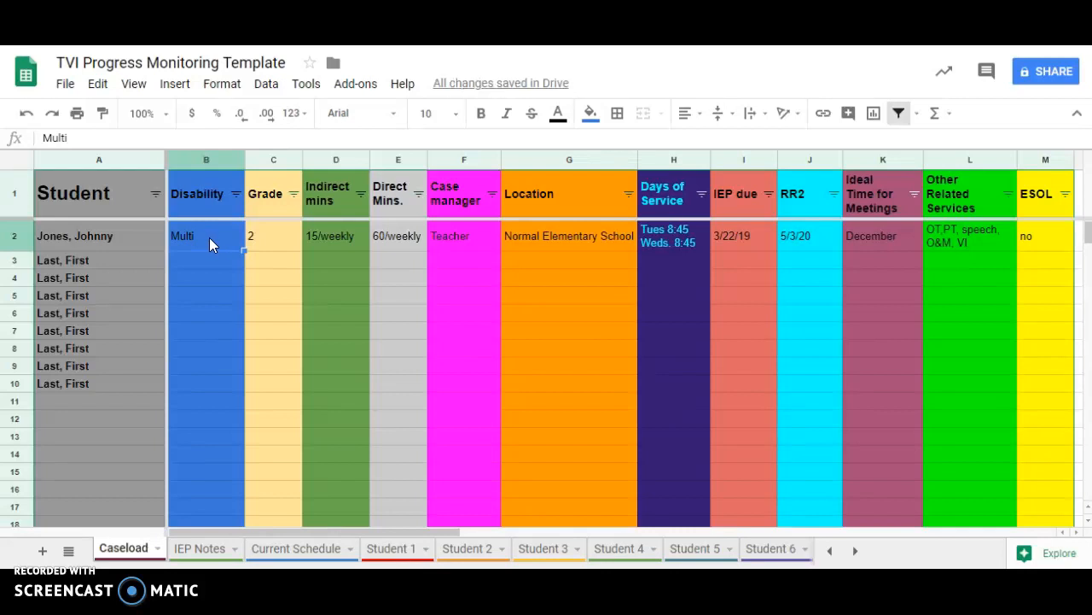
pyautogui.doubleClick(208, 237)
pyautogui.press('BackSpace')
pyautogui.press('BackSpace')
pyautogui.press('BackSpace')
pyautogui.press('BackSpace')
pyautogui.press('BackSpace')
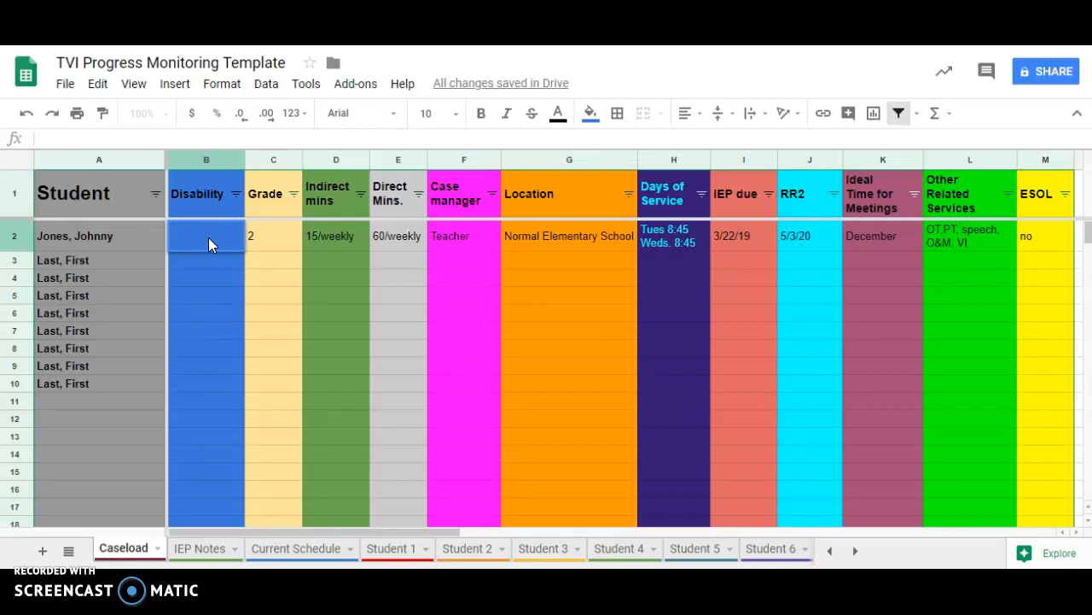
pyautogui.write('T')
pyautogui.write('V')
pyautogui.write('I')
pyautogui.press('BackSpace')
pyautogui.press('BackSpace')
pyautogui.press('BackSpace')
pyautogui.write('Vu')
pyautogui.press('BackSpace')
pyautogui.write('u')
pyautogui.press('BackSpace')
pyautogui.write('ision')
pyautogui.click(262, 236)
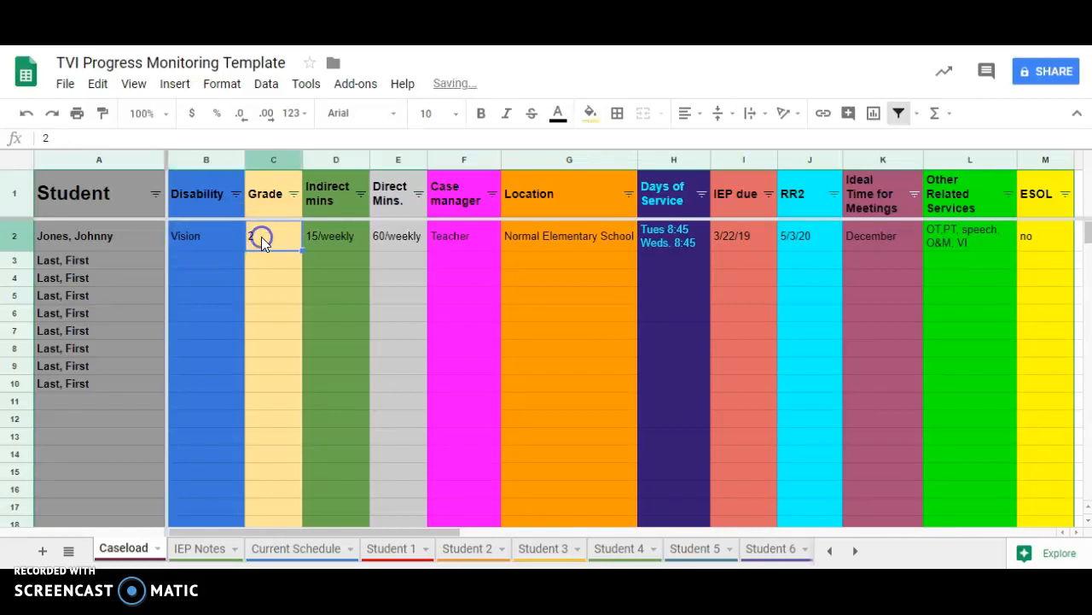
pyautogui.click(327, 236)
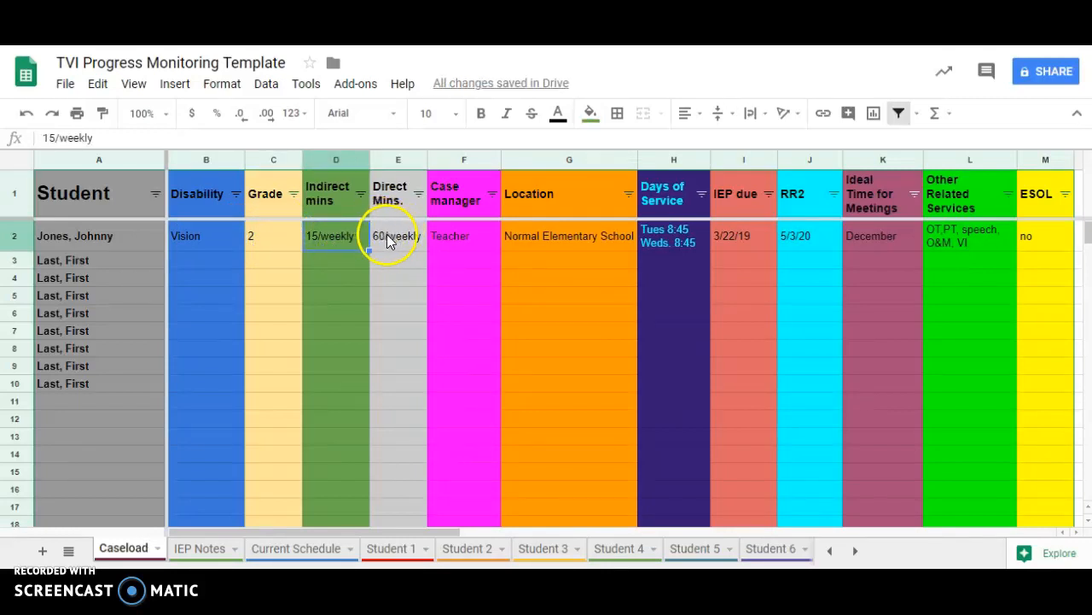
pyautogui.click(450, 233)
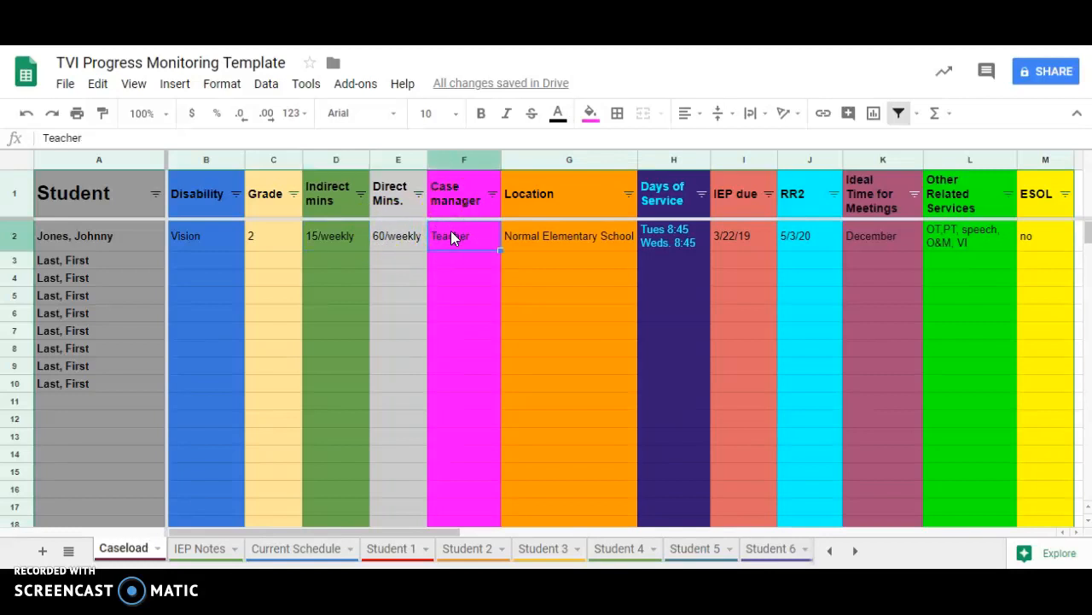
# - Replace the first student's Disability entry in cell B2 with "Speech"
pyautogui.click(213, 237)
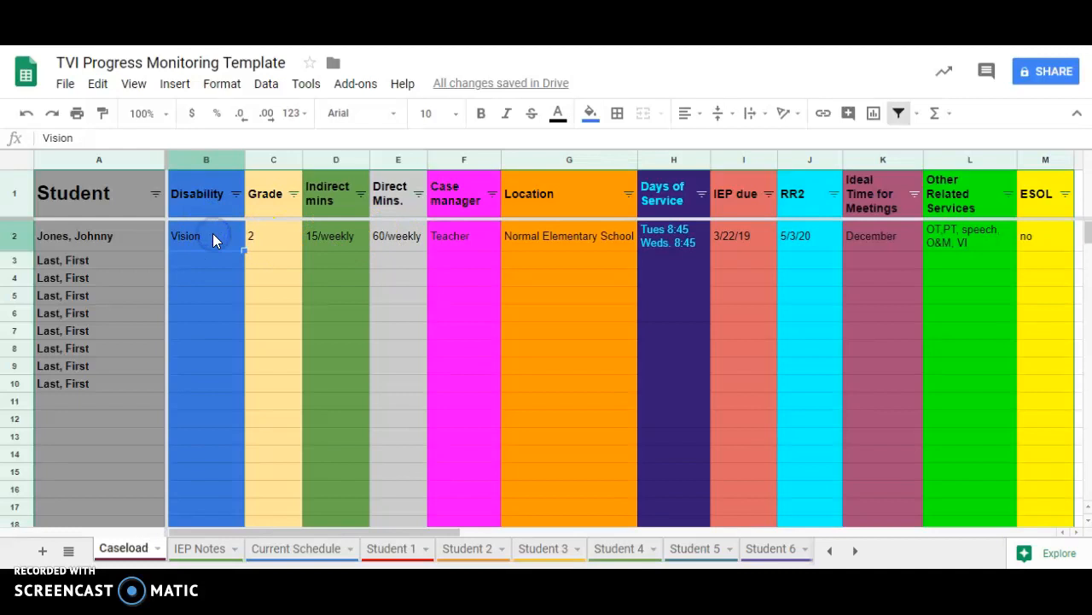
pyautogui.press('Delete')
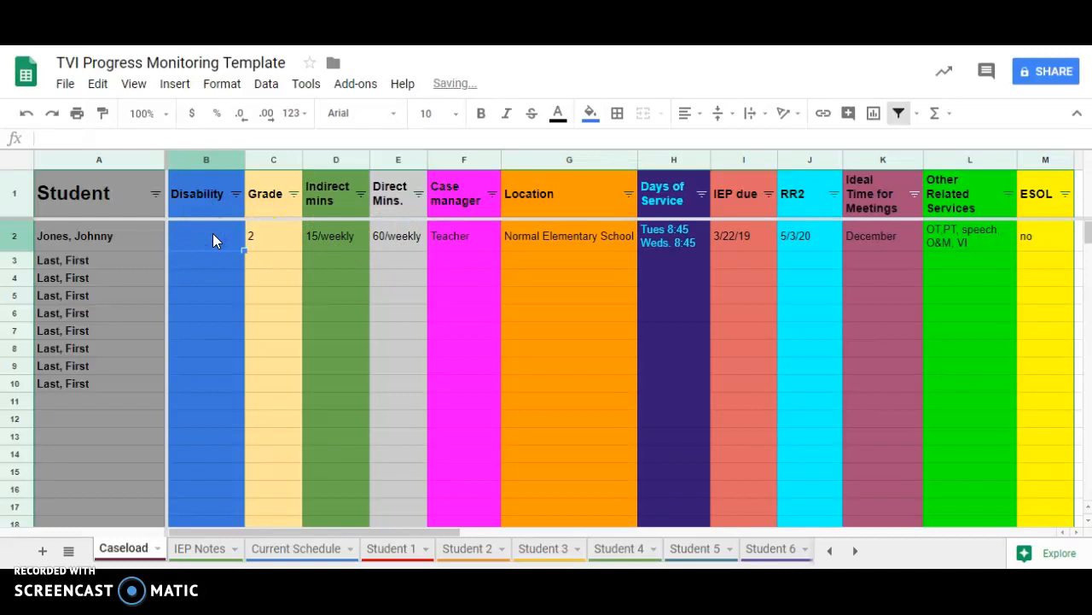
pyautogui.write('Speech')
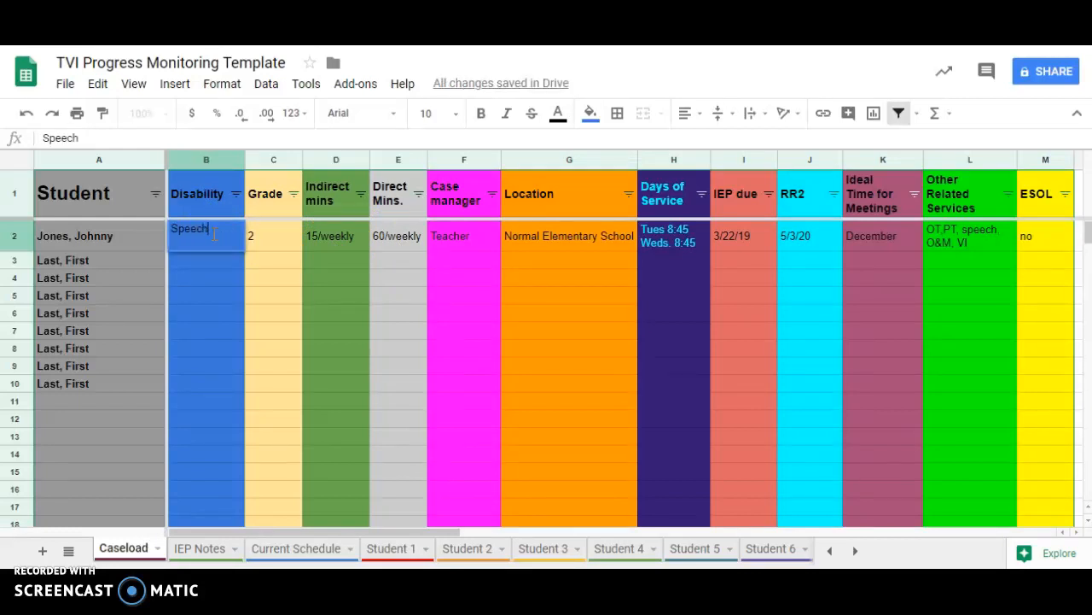
pyautogui.click(256, 251)
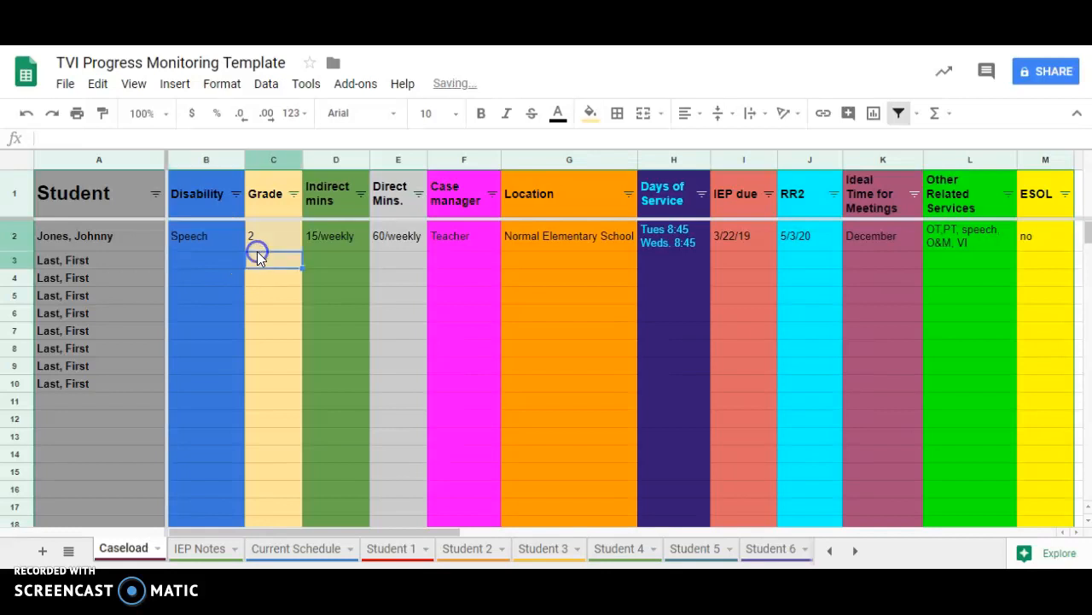
# - Replace the Case manager entry in cell F2 with the case manager's title and name
pyautogui.click(437, 235)
pyautogui.press('Delete')
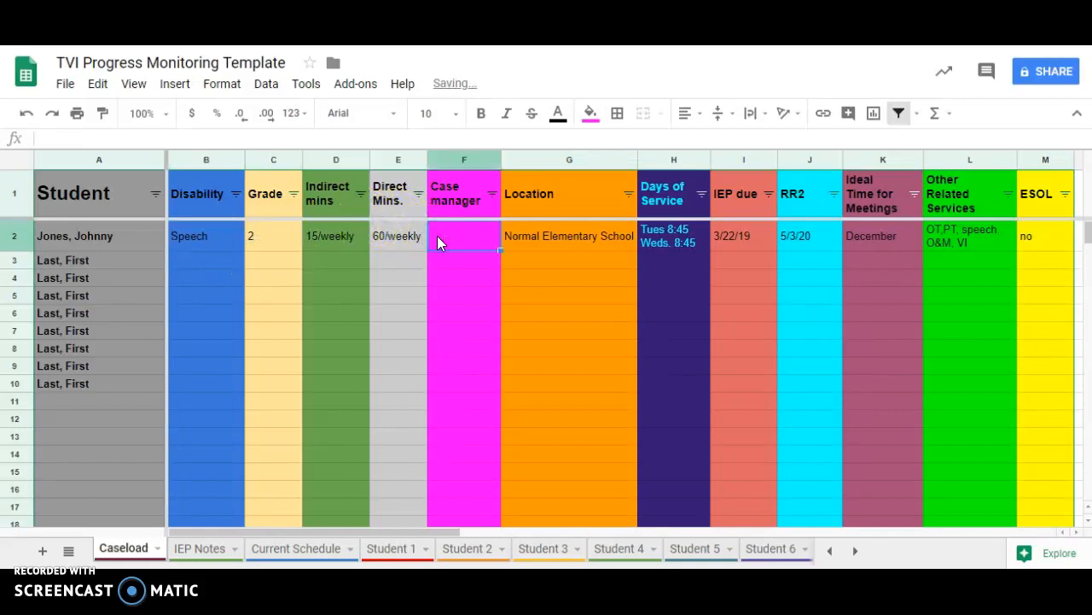
pyautogui.write('M')
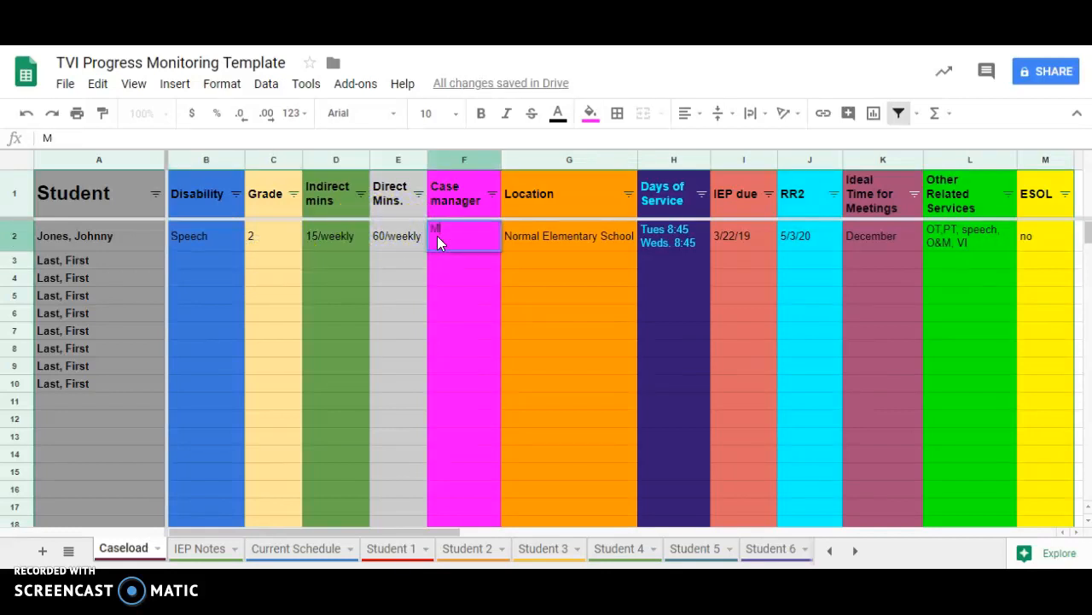
pyautogui.write('s. May')
pyautogui.click(505, 238)
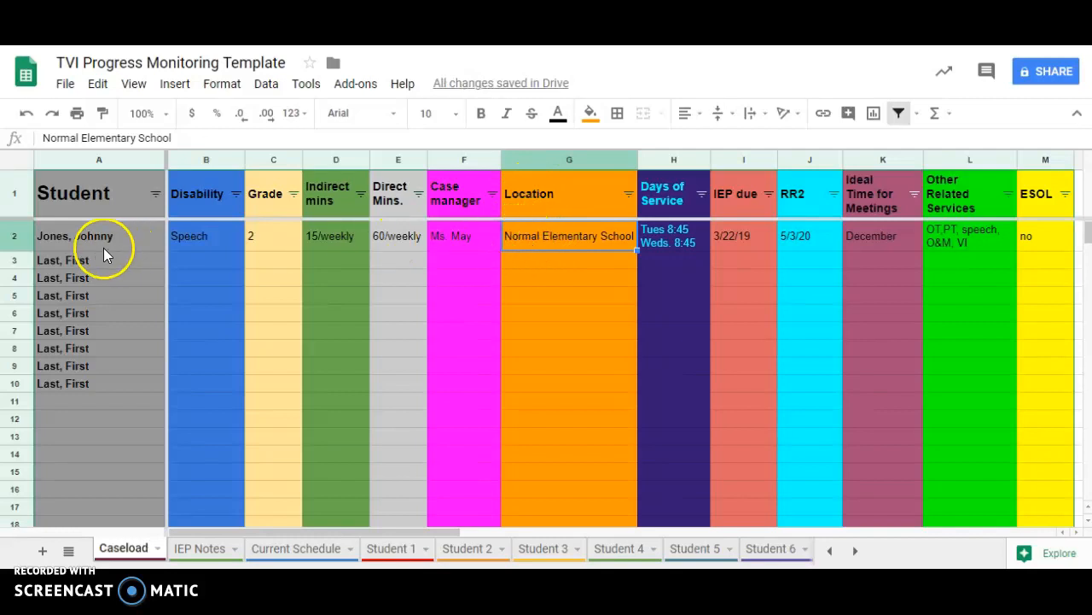
# - Enter "Normal Elementary School" as the Location of the second student in cell G3
pyautogui.click(563, 255)
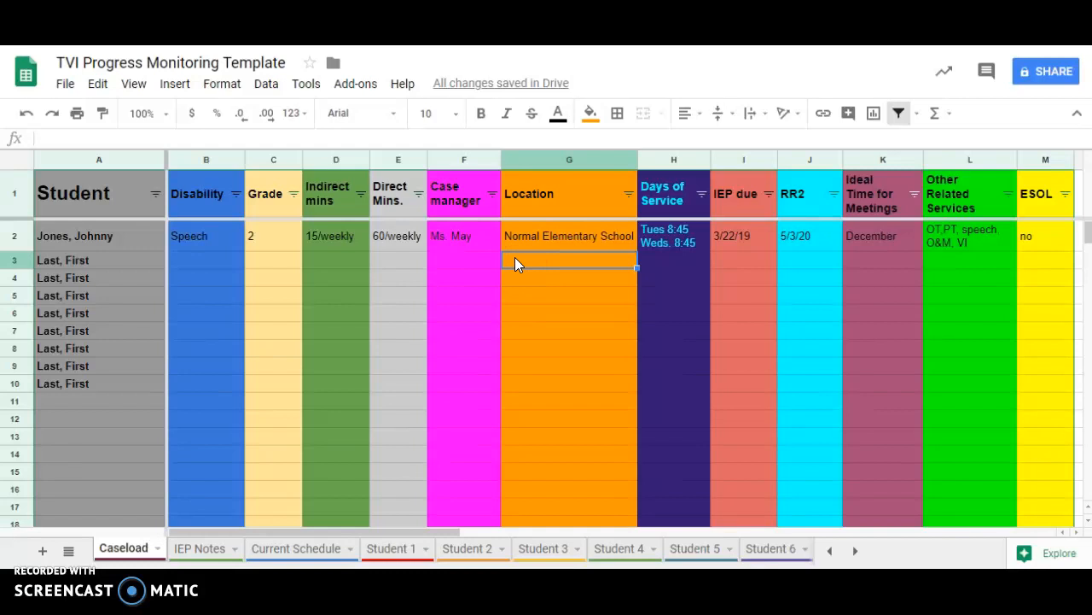
pyautogui.write('N')
pyautogui.press('Return')
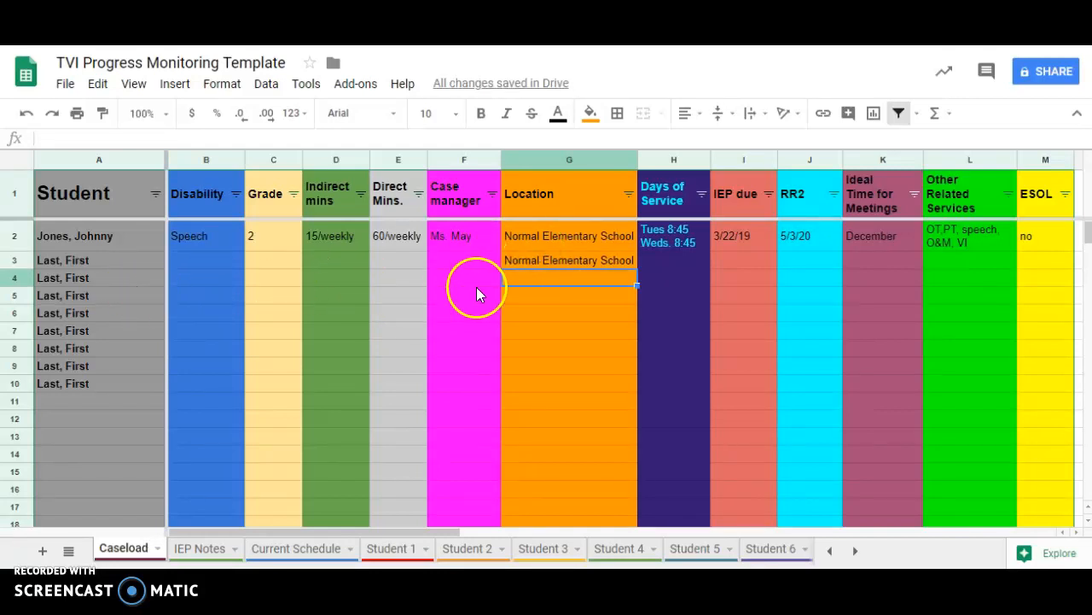
# - Enter "Kinder Elementary School" as the Location of the third student in cell G4
pyautogui.click(515, 280)
pyautogui.doubleClick(515, 280)
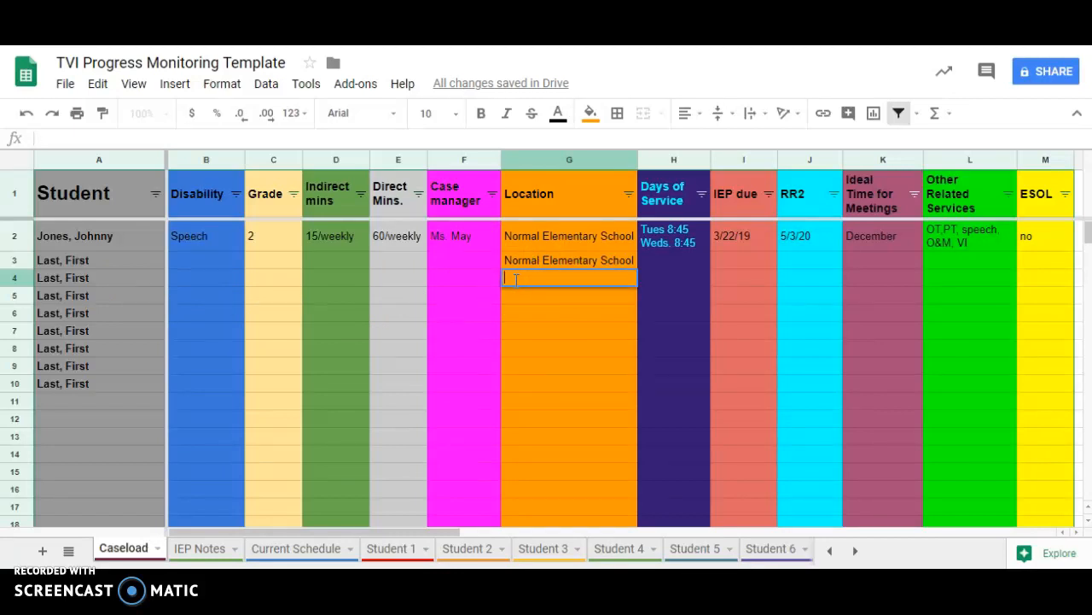
pyautogui.write('Kinder Elementa')
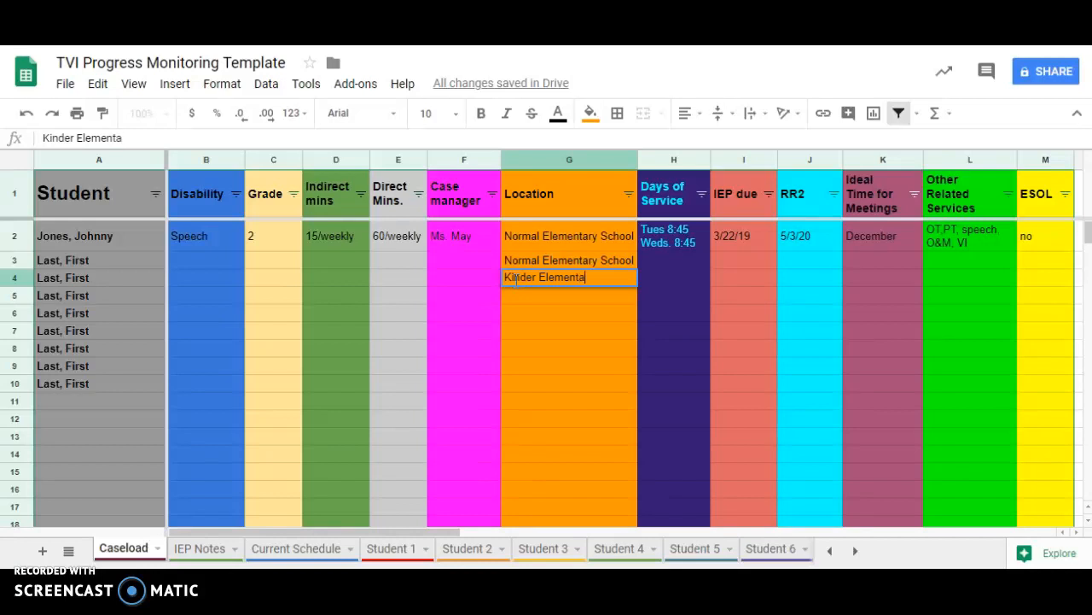
pyautogui.write('ry School')
pyautogui.click(505, 292)
# - Set the fill color of the Kinder Elementary School cell G4 to bright green
pyautogui.click(522, 273)
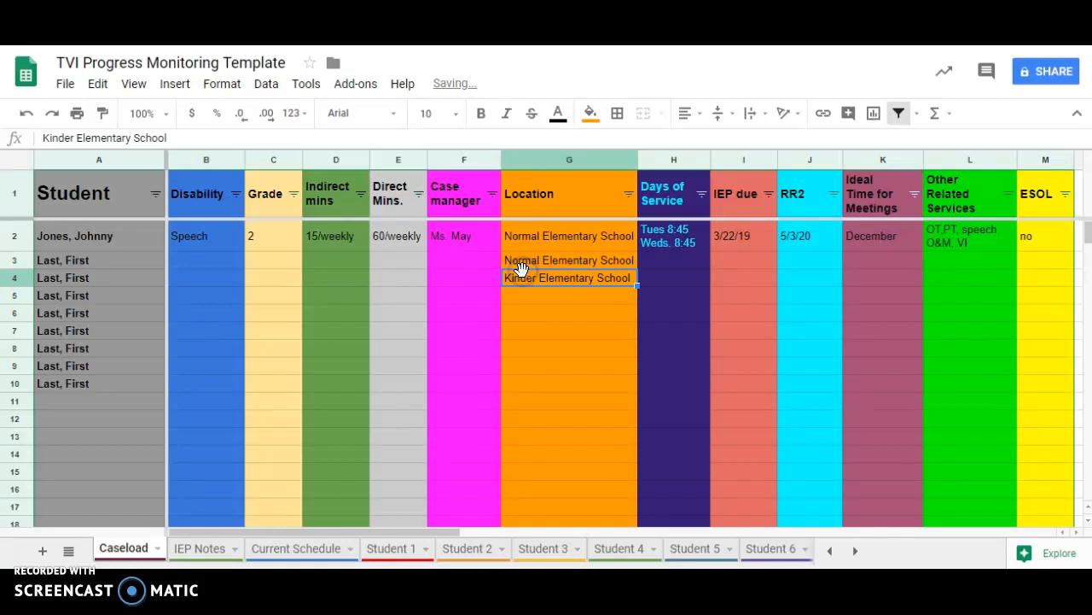
pyautogui.click(590, 113)
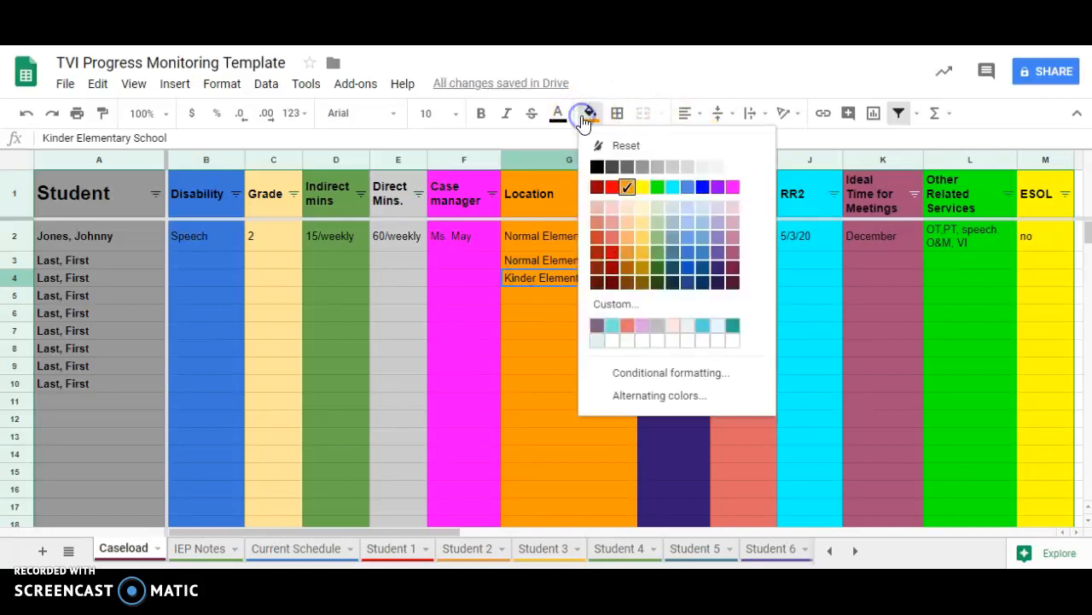
pyautogui.click(655, 186)
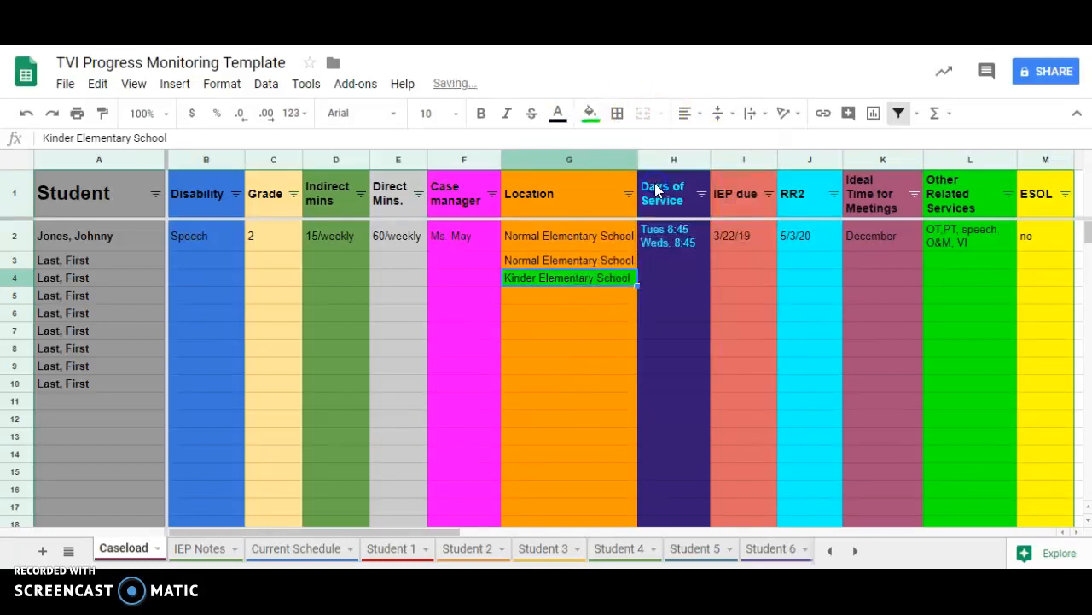
pyautogui.click(591, 324)
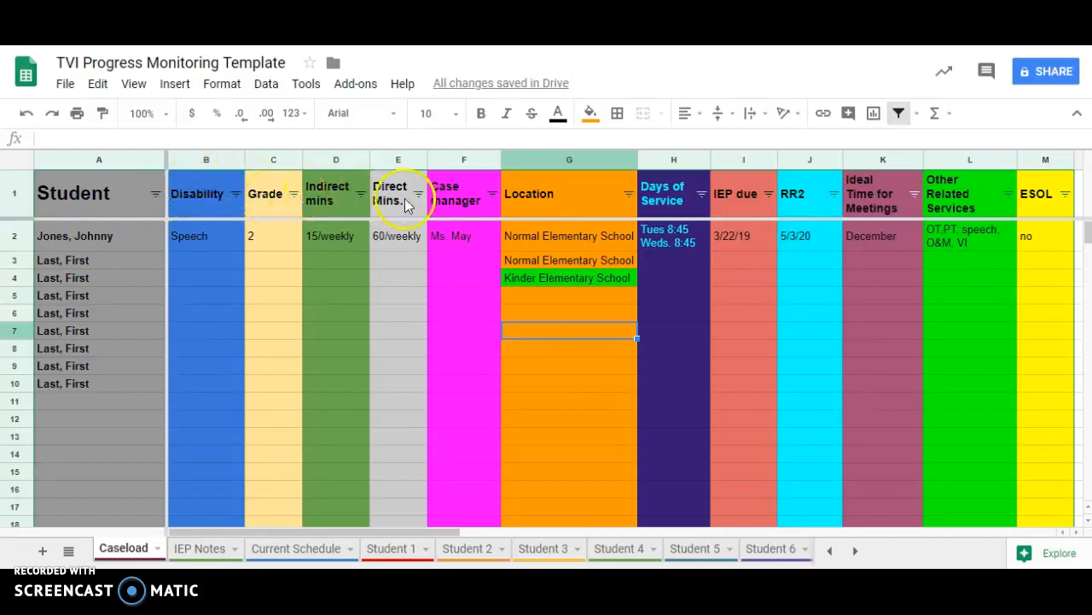
# - Replace the first student's Disability entry in cell B2 with "multi"
pyautogui.click(959, 248)
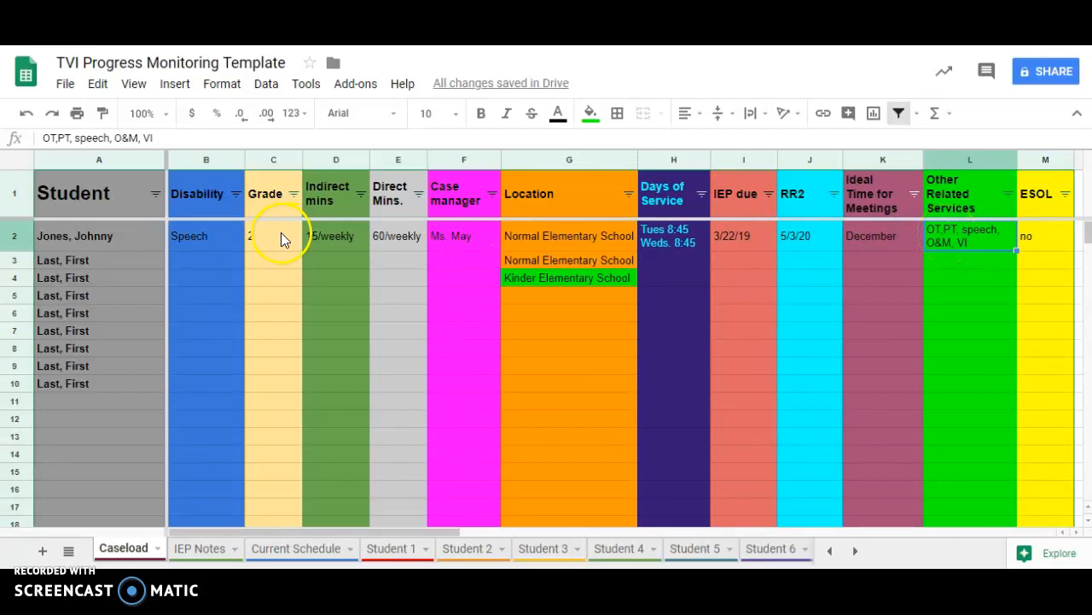
pyautogui.click(226, 241)
pyautogui.press('Delete')
pyautogui.write('multi')
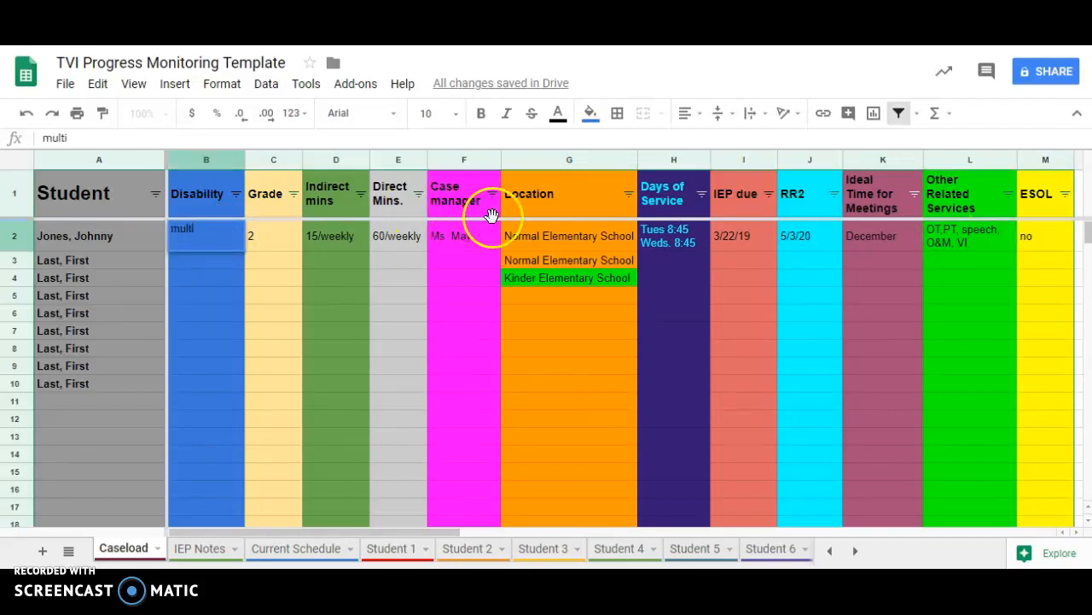
pyautogui.click(1000, 236)
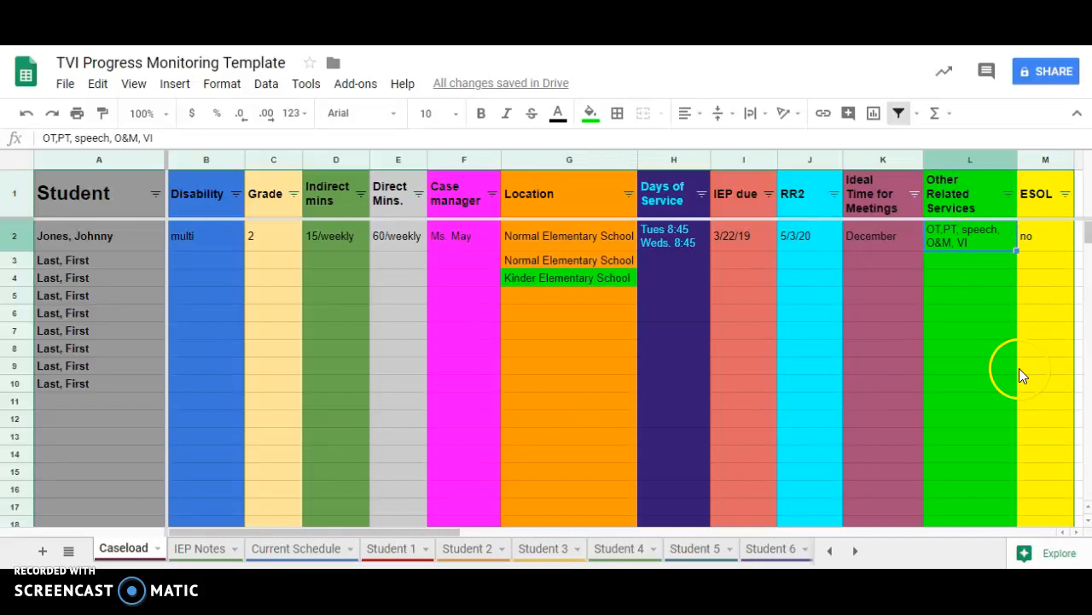
# - Examine the ESOL and IEP due columns of the caseload sheet
pyautogui.click(1077, 531)
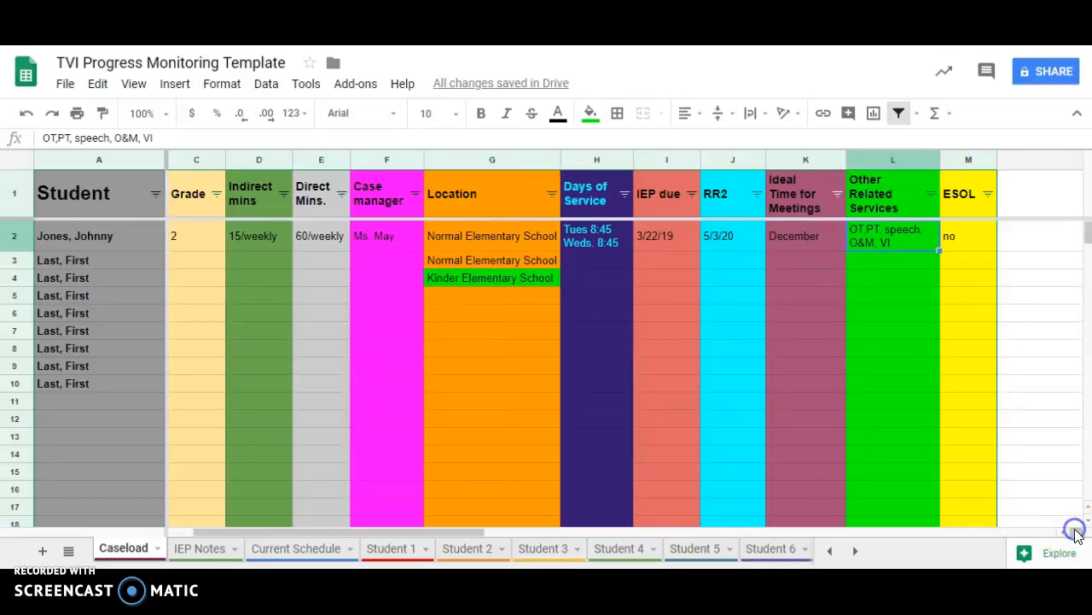
pyautogui.click(958, 226)
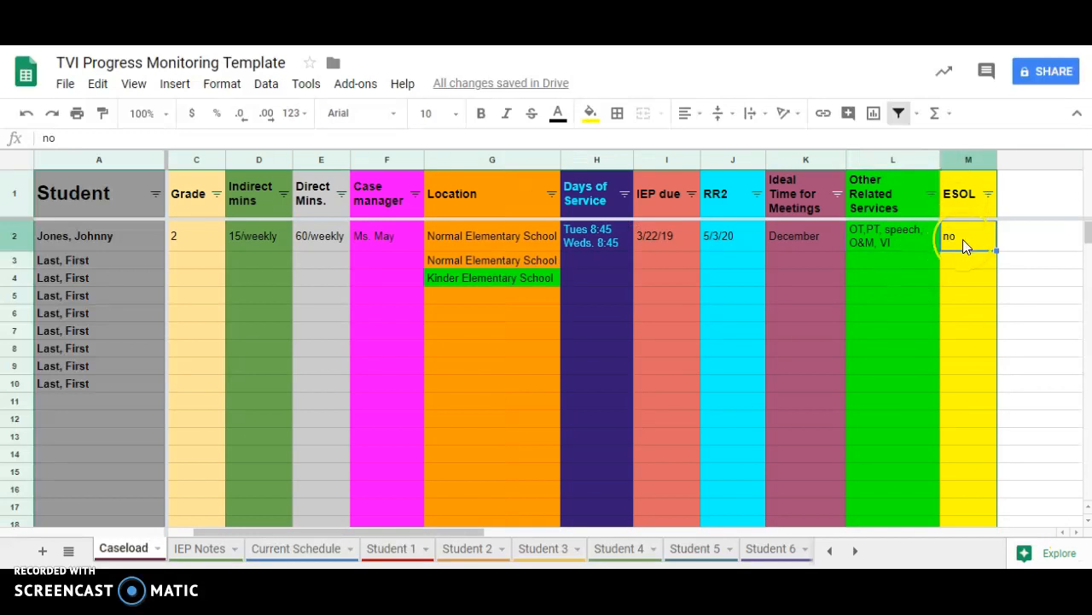
pyautogui.doubleClick(979, 244)
pyautogui.click(648, 208)
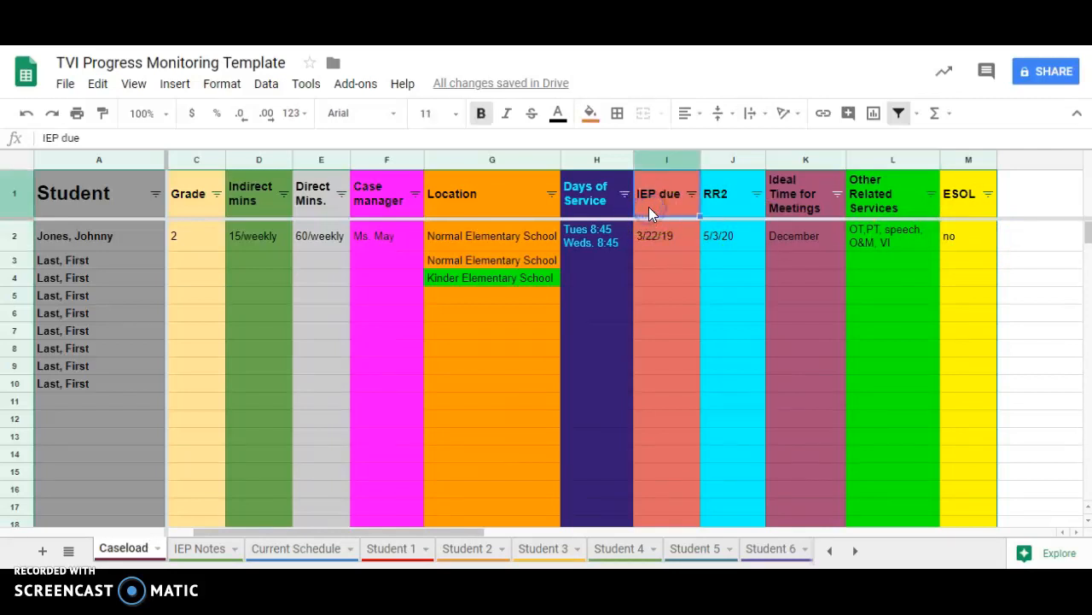
pyautogui.click(649, 253)
pyautogui.click(658, 202)
pyautogui.click(654, 246)
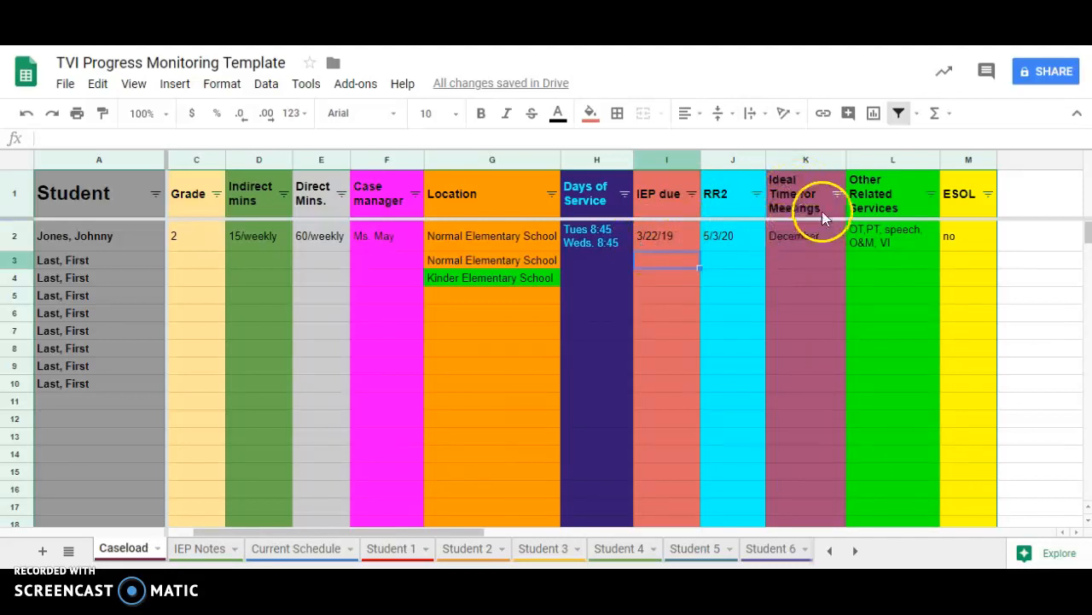
# - Replace the first student's Ideal Time for Meetings entry in cell K2 with "Jan."
pyautogui.click(798, 239)
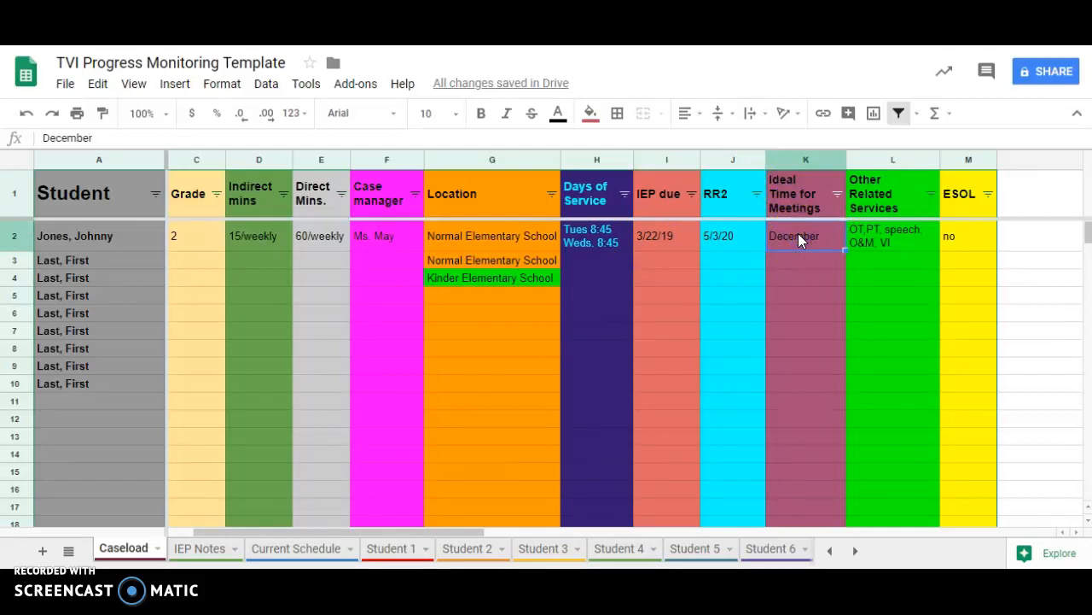
pyautogui.click(815, 229)
pyautogui.press('Delete')
pyautogui.write('Ja')
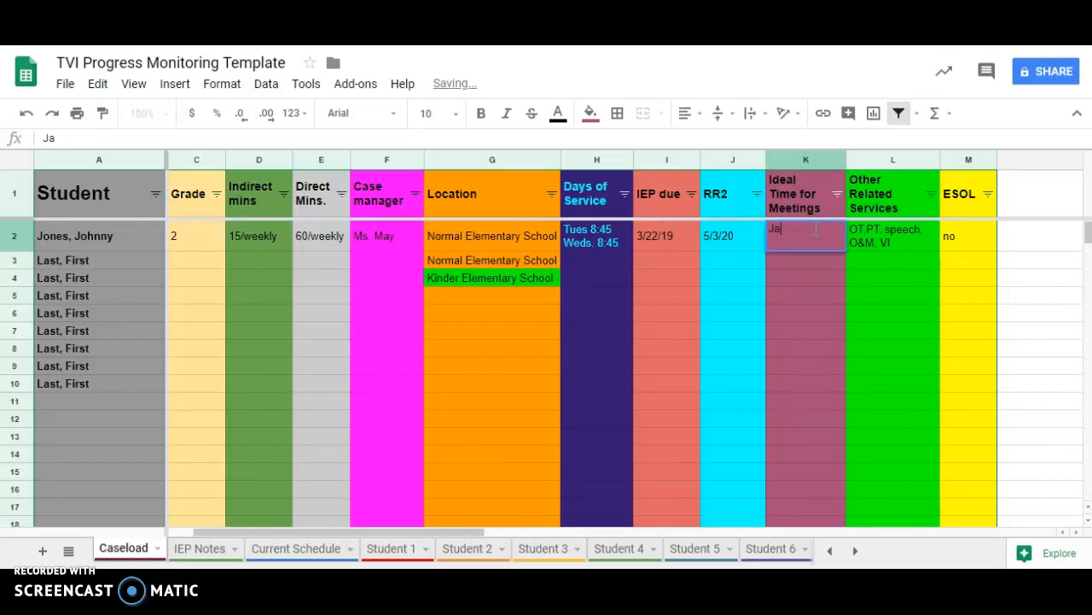
pyautogui.write('n.')
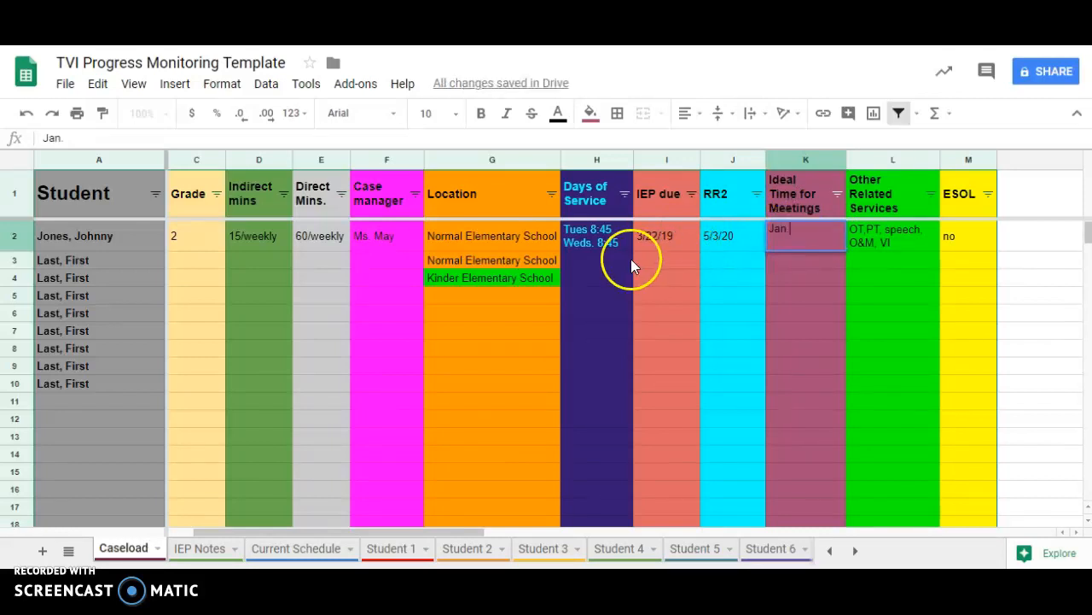
pyautogui.click(631, 259)
pyautogui.click(639, 260)
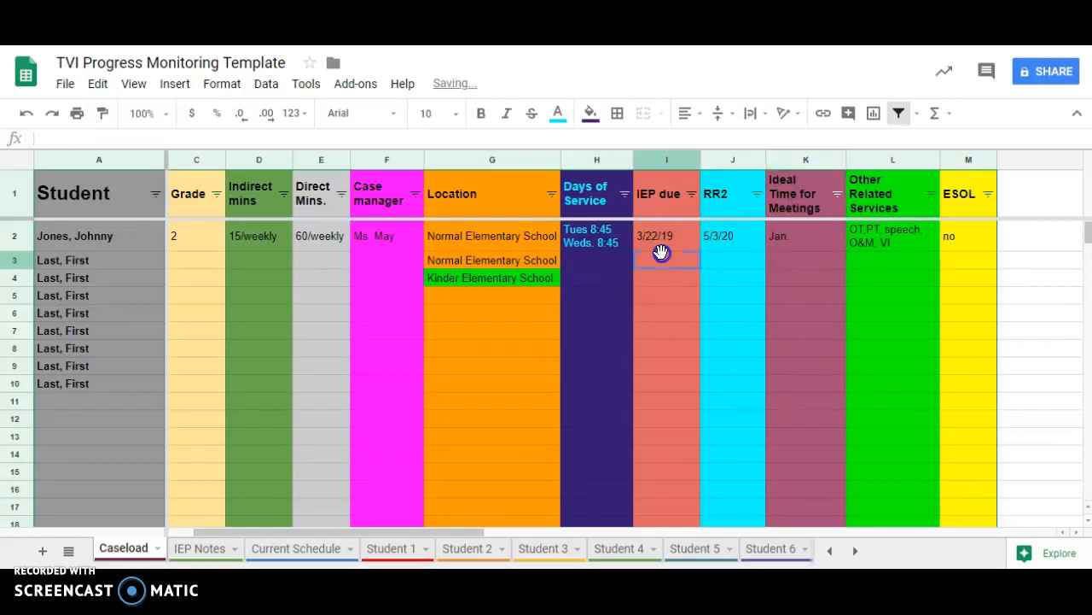
# - Change the fill color of the entire Location column to golden yellow
pyautogui.click(738, 245)
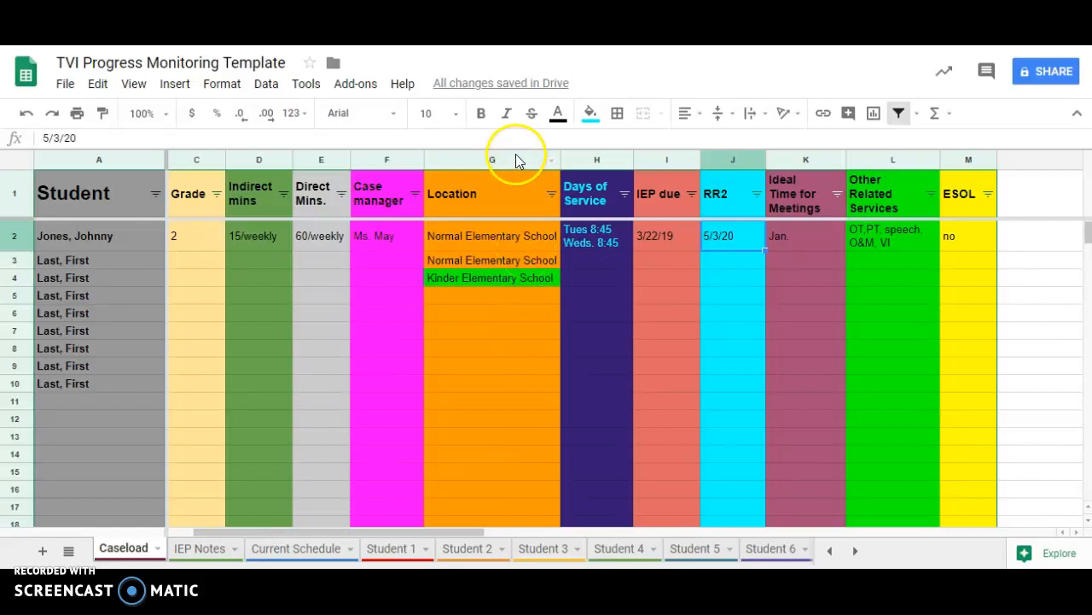
pyautogui.click(463, 162)
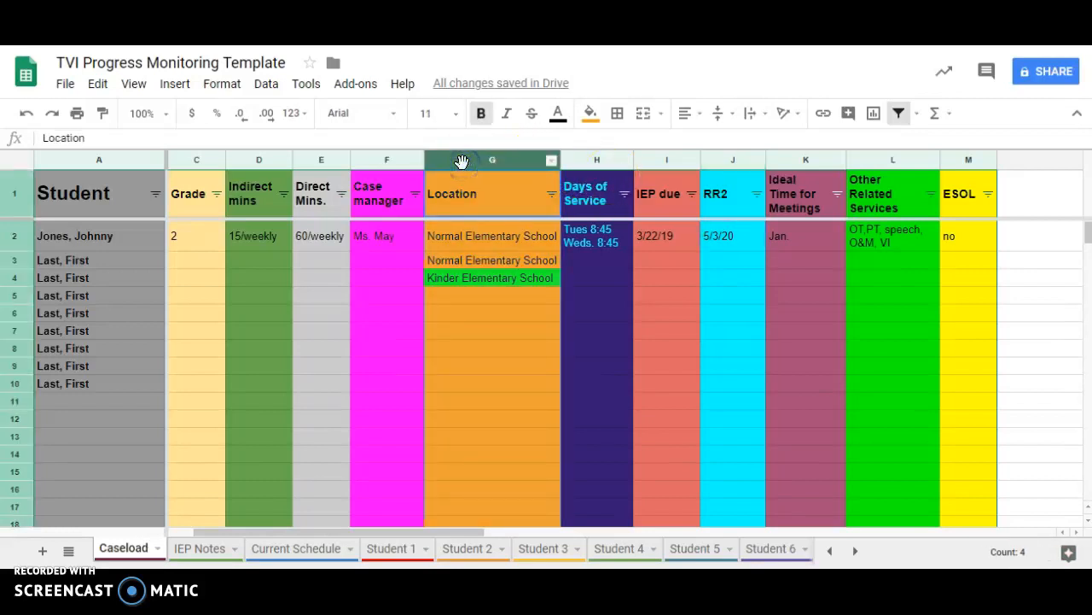
pyautogui.click(599, 114)
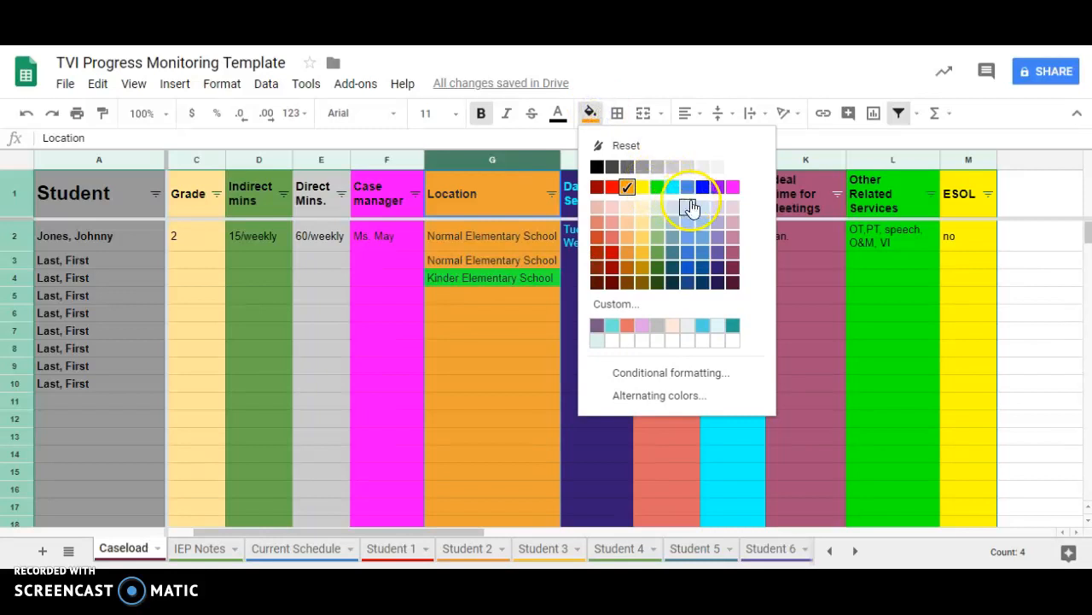
pyautogui.click(643, 243)
pyautogui.click(518, 277)
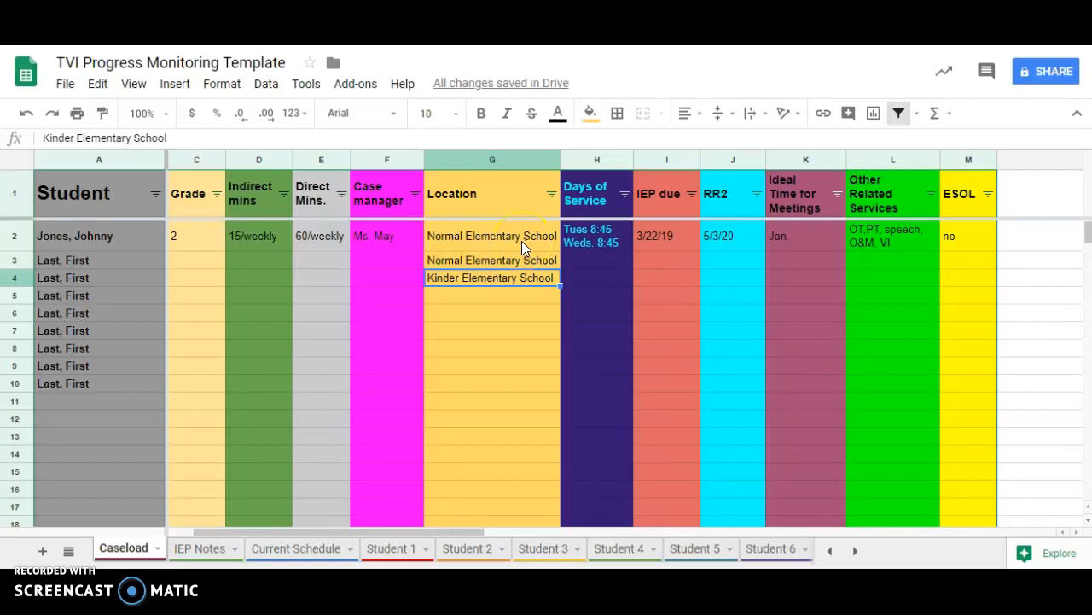
# - Add data validation to Location cell G5 with a drop-down list of the items School 1 and School 2
pyautogui.click(516, 299)
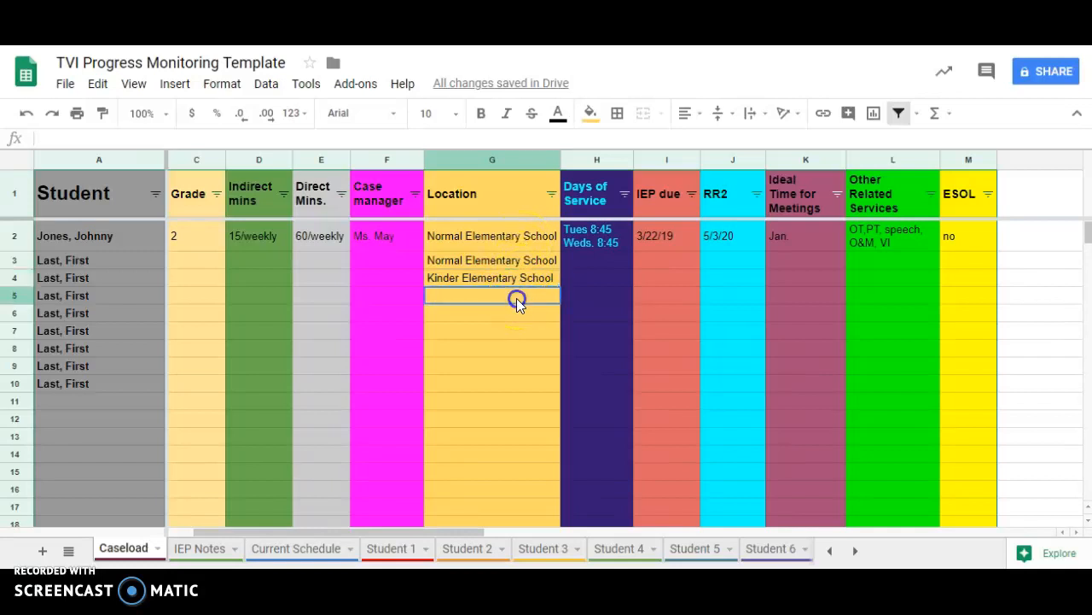
pyautogui.click(268, 85)
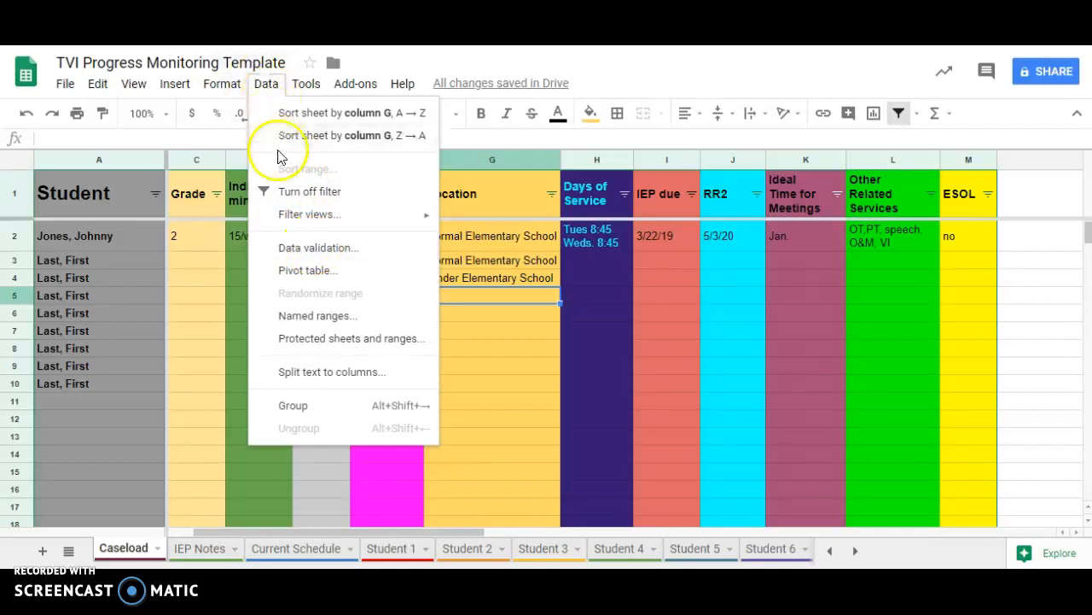
pyautogui.click(310, 249)
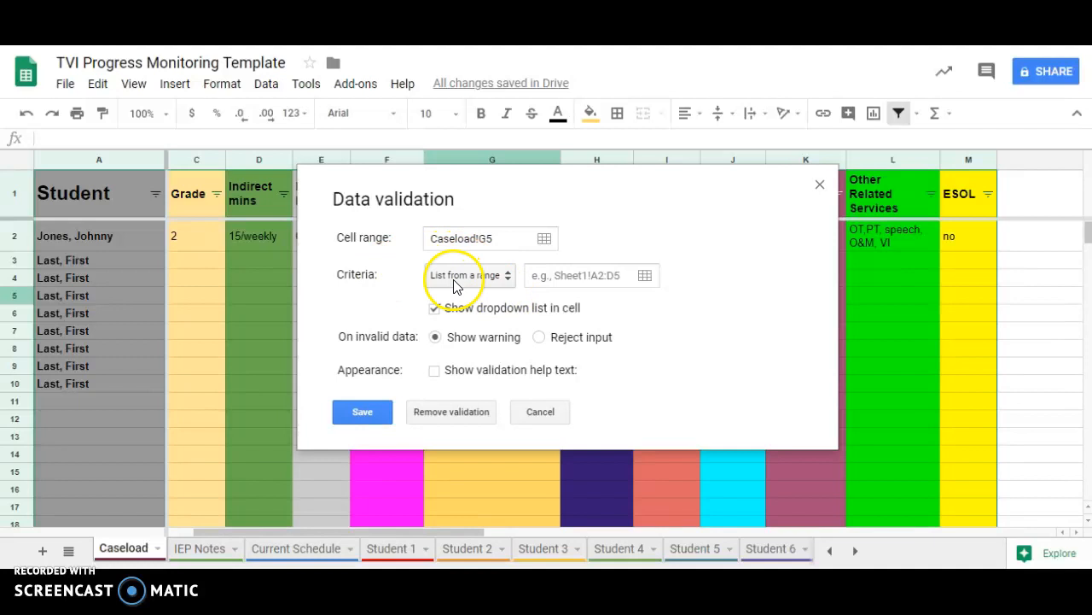
pyautogui.click(488, 280)
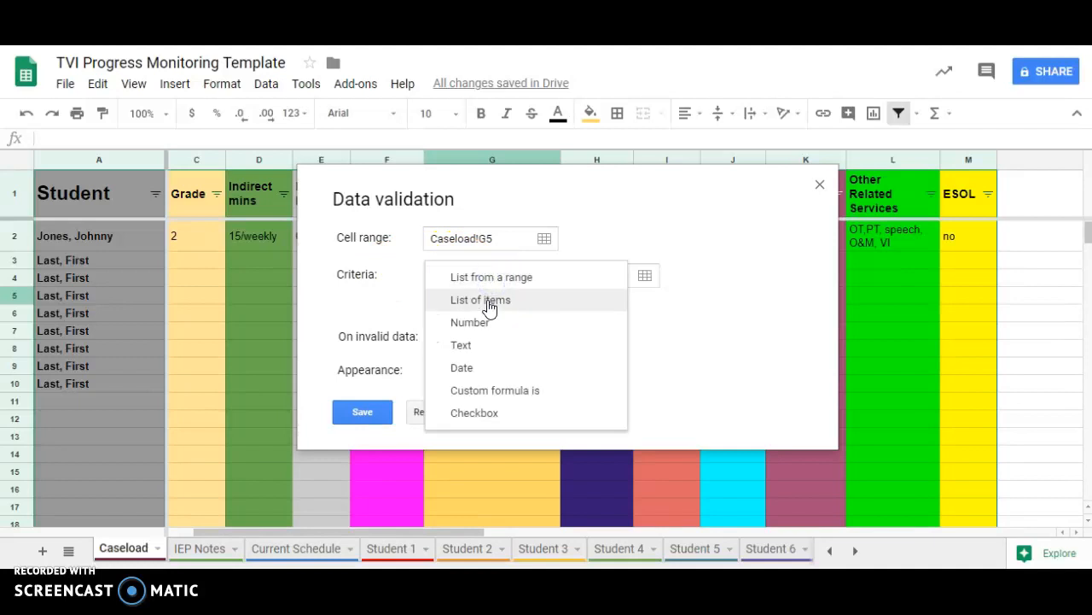
pyautogui.click(491, 301)
pyautogui.click(576, 272)
pyautogui.write('School 1, School 2')
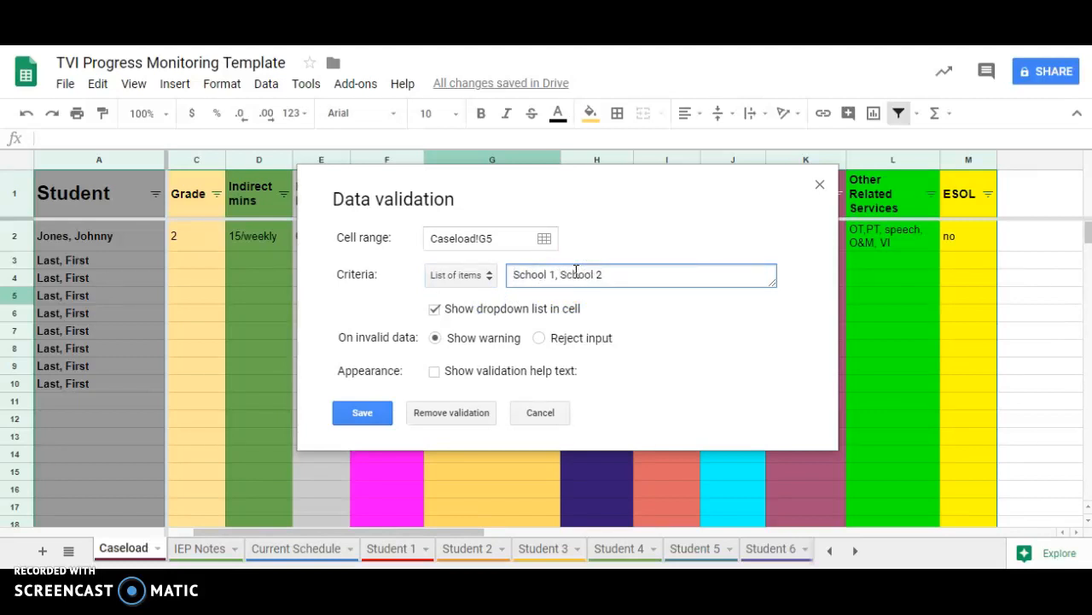
pyautogui.click(343, 415)
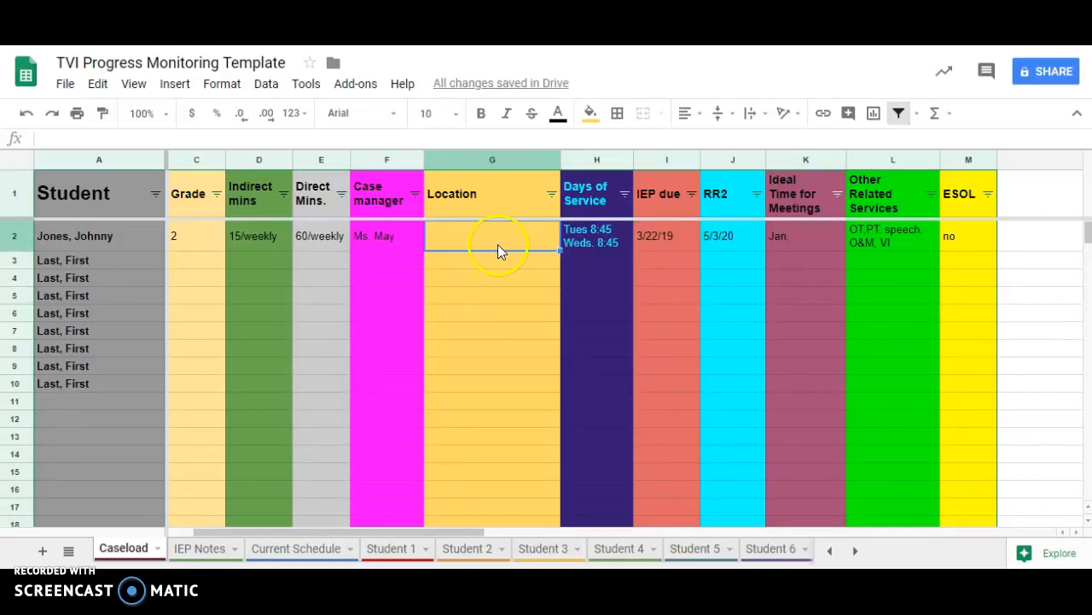
# - Add data validation to Location cells G2:G17 with a drop-down list of "school 1, school 2", and open the choices in G2 and G8
pyautogui.moveTo(500, 249); pyautogui.dragTo(497, 507)
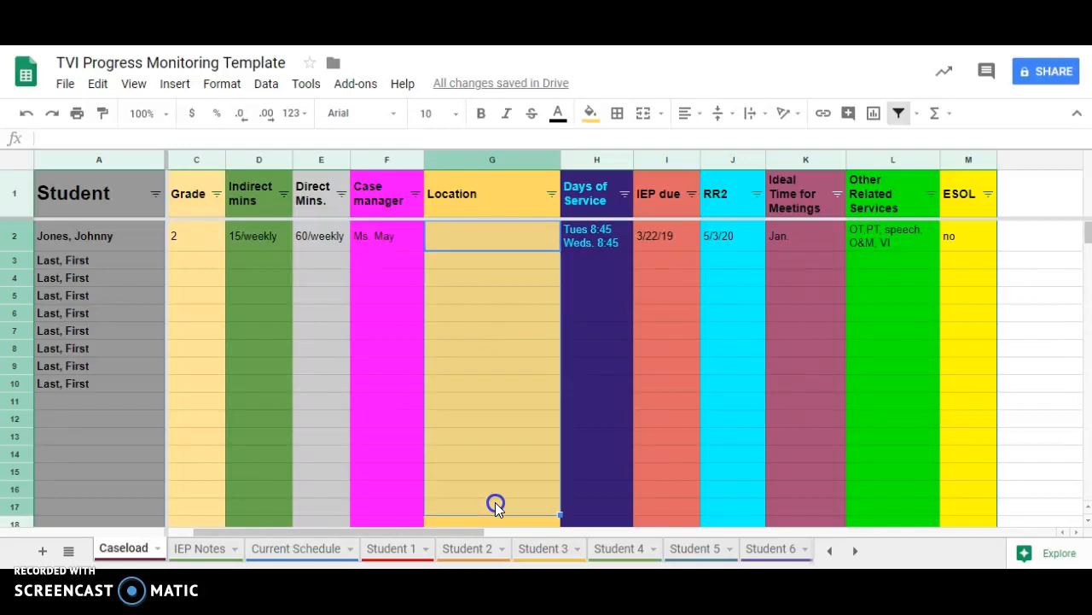
pyautogui.click(275, 85)
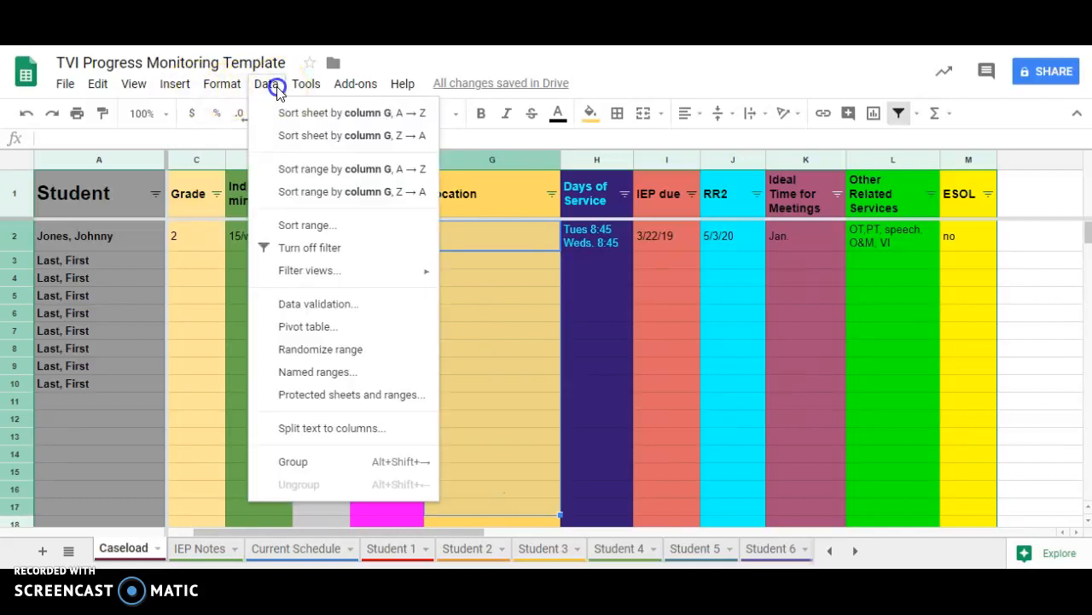
pyautogui.click(314, 305)
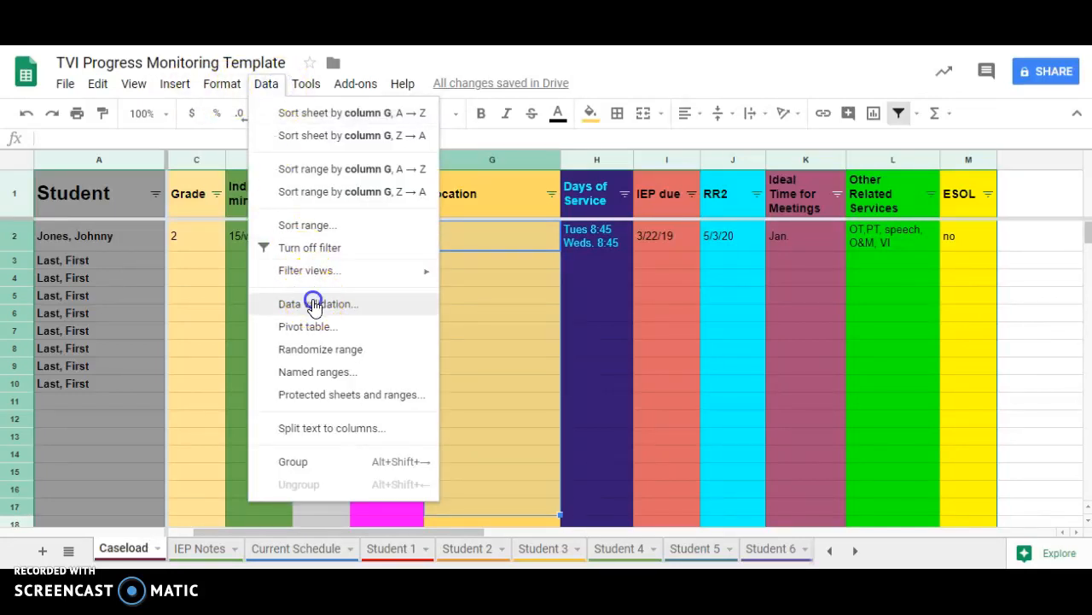
pyautogui.click(474, 273)
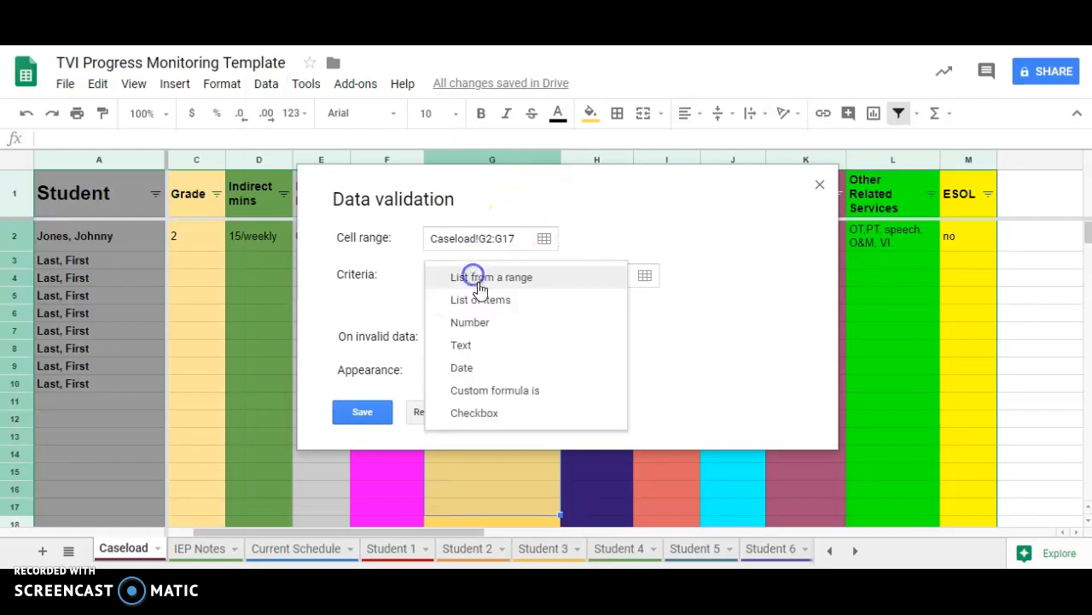
pyautogui.click(494, 300)
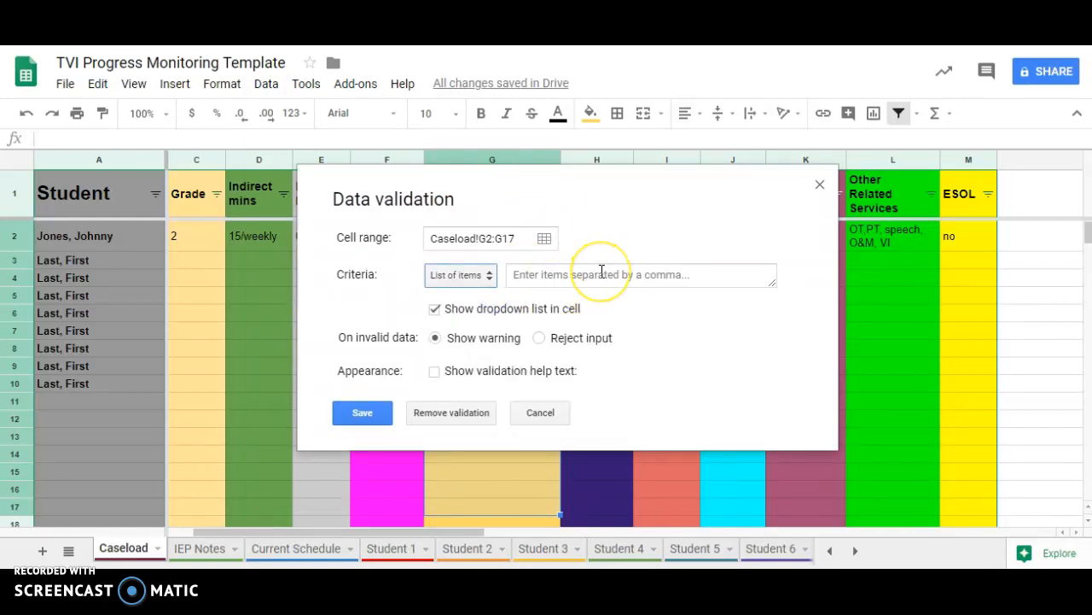
pyautogui.click(602, 273)
pyautogui.write('school 1, school 2')
pyautogui.click(362, 416)
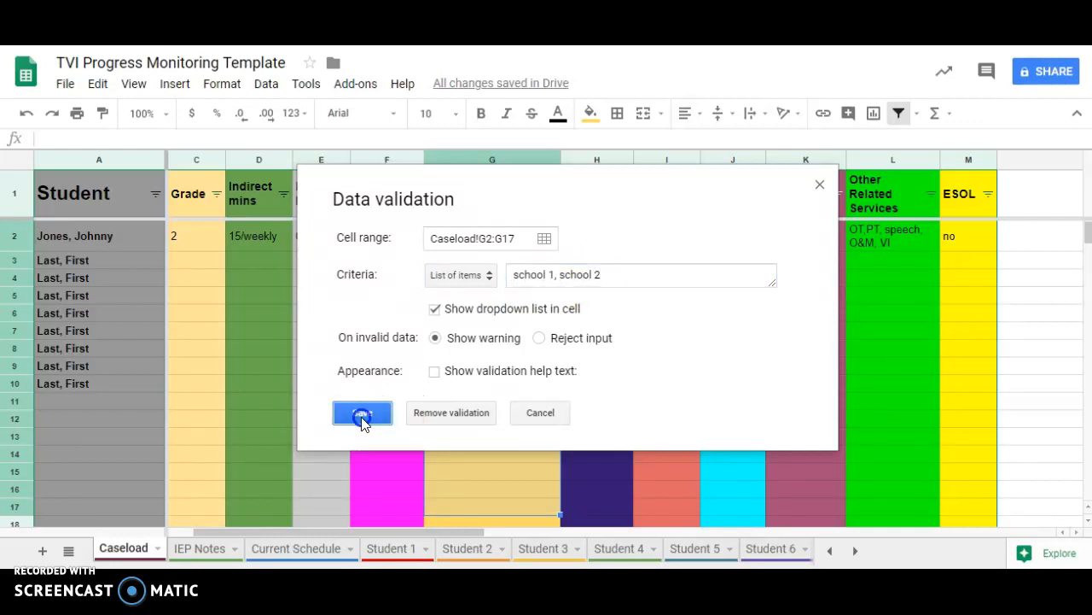
pyautogui.click(550, 239)
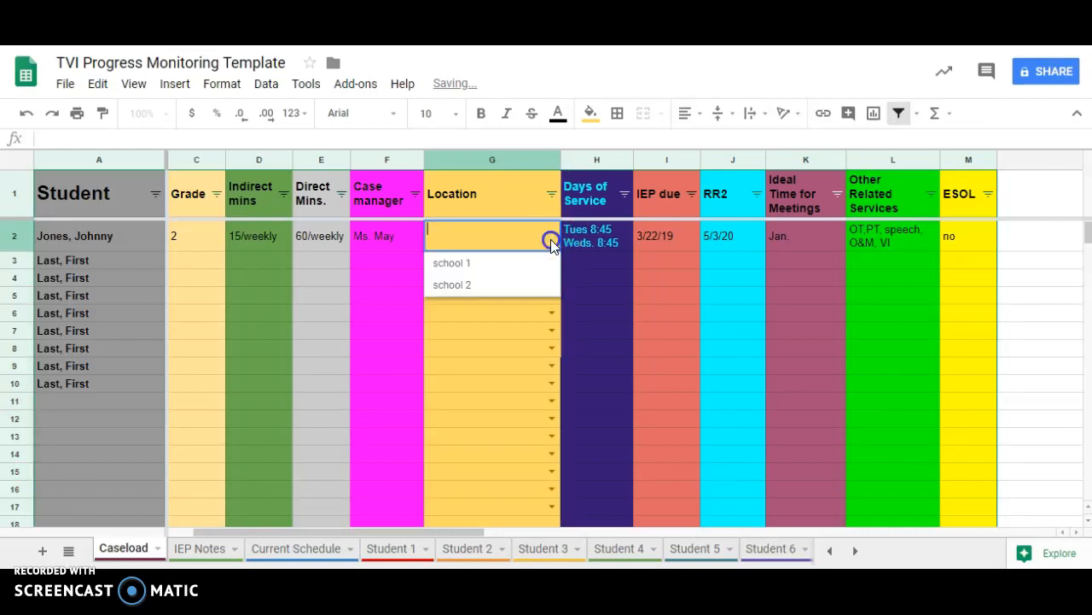
pyautogui.click(551, 348)
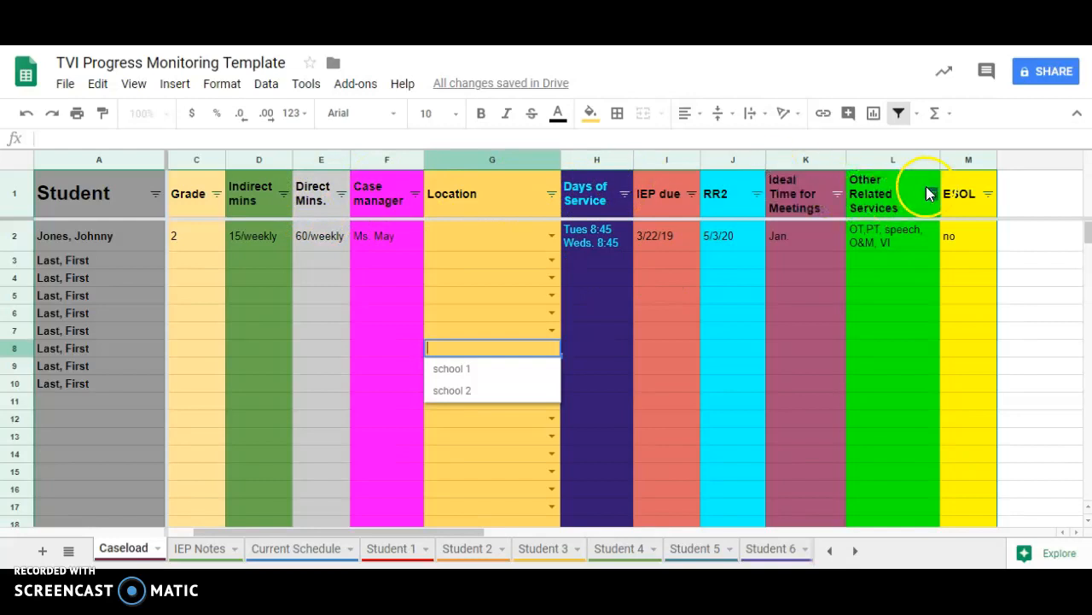
# - Insert a blank column before Days of Service and fill it with cornflower blue
pyautogui.click(585, 162)
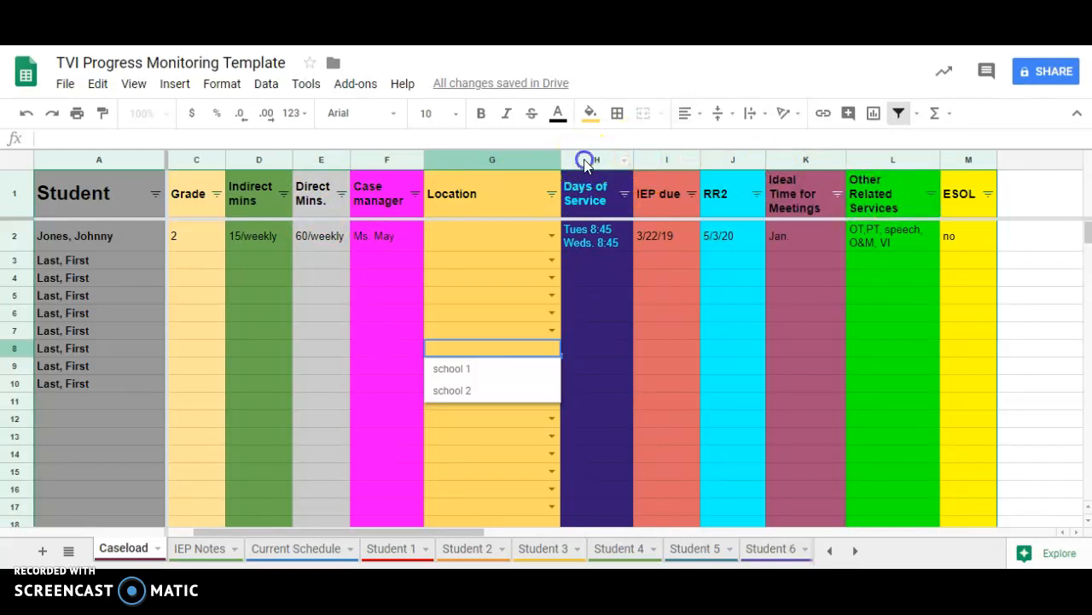
pyautogui.rightClick(585, 165)
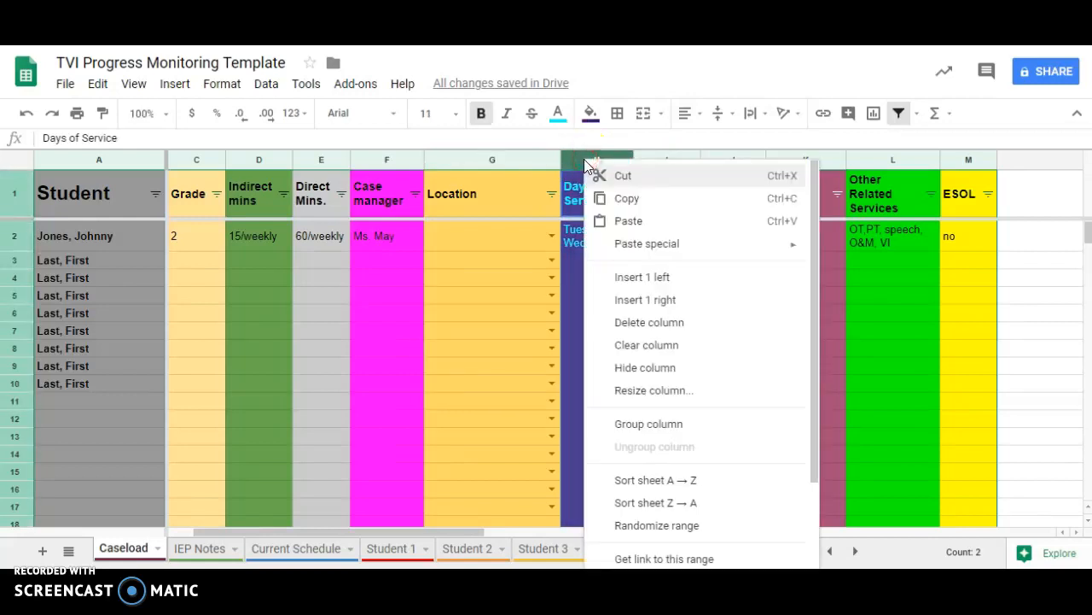
pyautogui.click(642, 278)
pyautogui.click(641, 301)
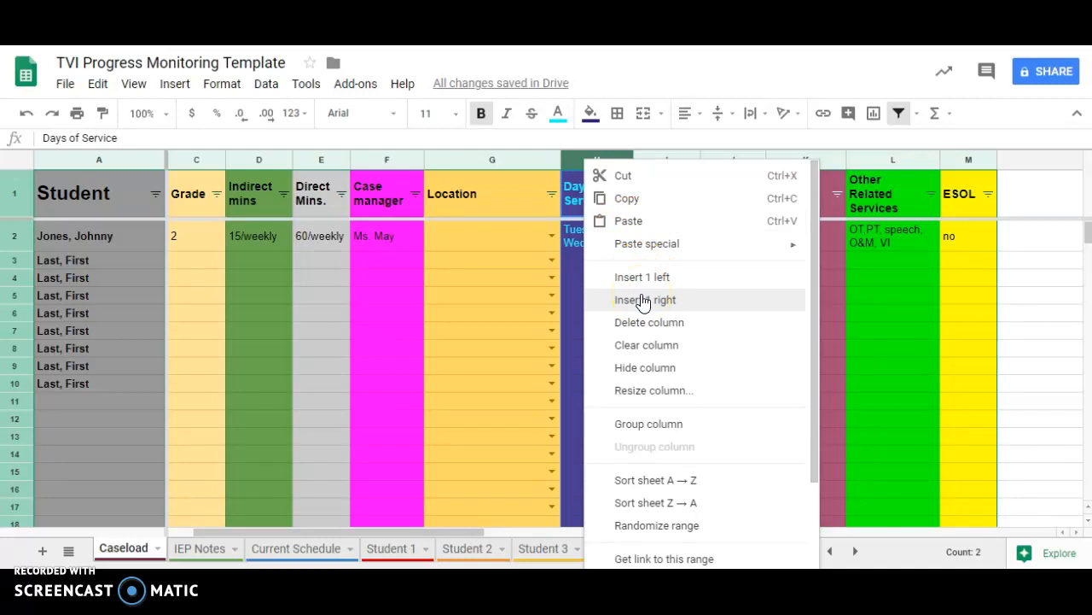
pyautogui.click(646, 277)
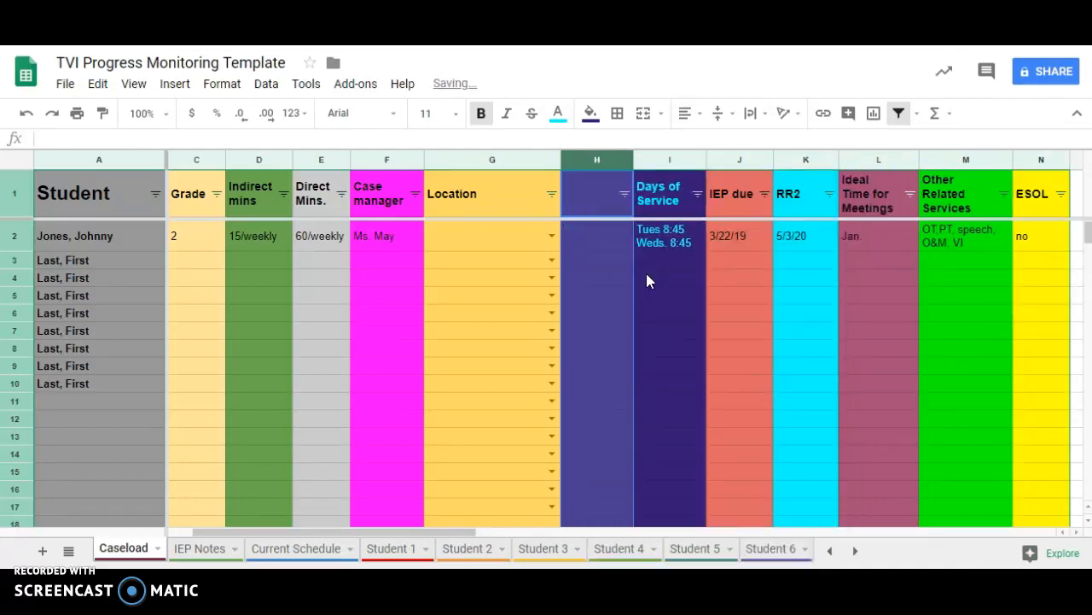
pyautogui.click(592, 114)
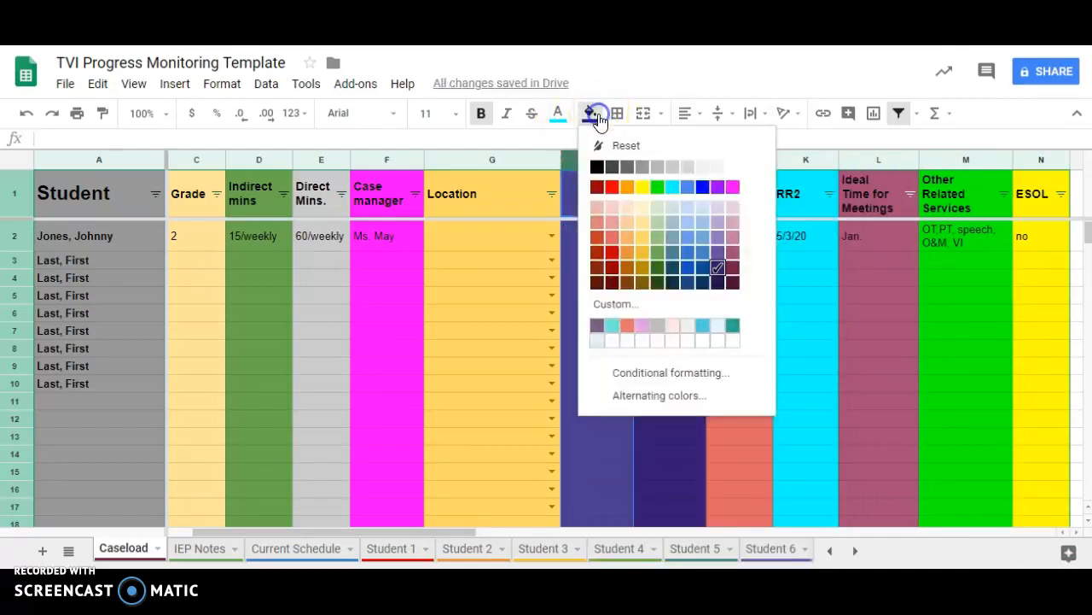
pyautogui.click(689, 238)
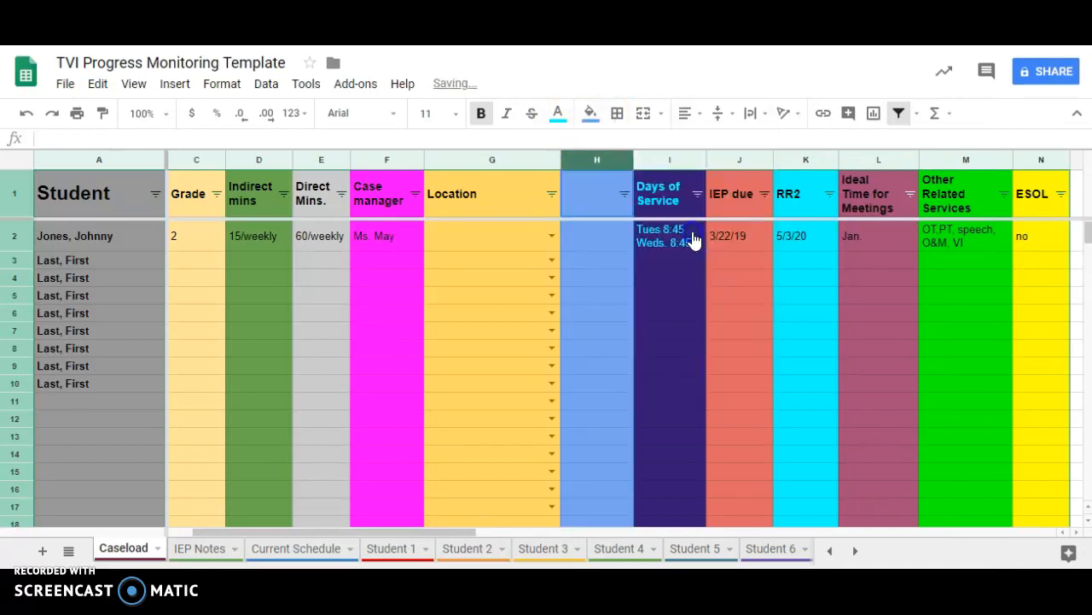
# - Enter the filler text "fhrfieniuenfiejfnijewneirfneijnejiferjifrfjrnif" in cell H2 of the new blue column
pyautogui.click(600, 239)
pyautogui.write('fhrfieniuenfiejfnijewneirfneij')
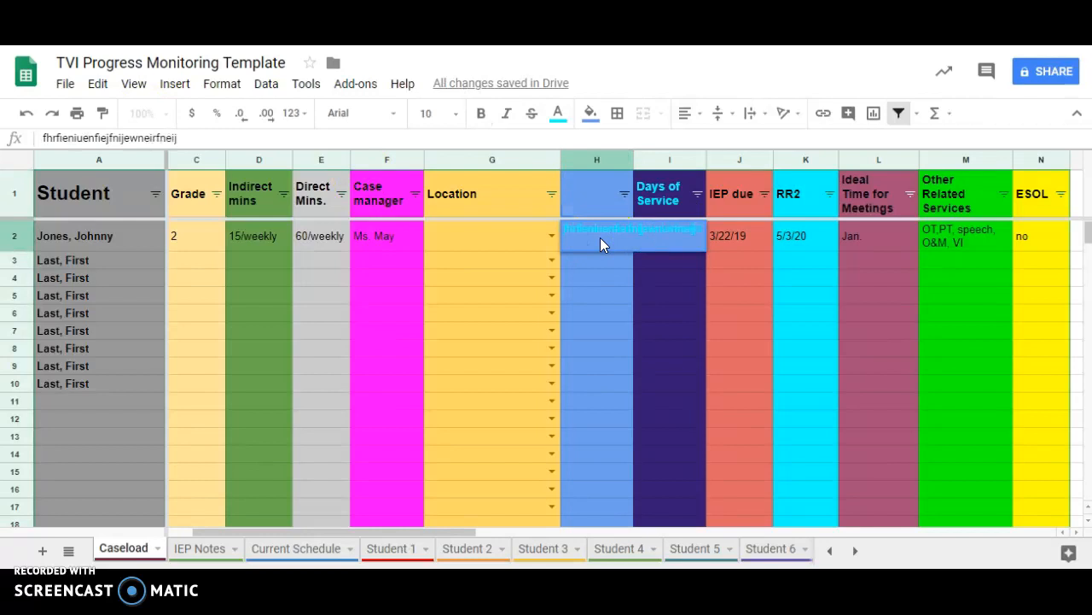
pyautogui.write('nejnejfierjfirjnf')
pyautogui.press('Return')
pyautogui.click(668, 225)
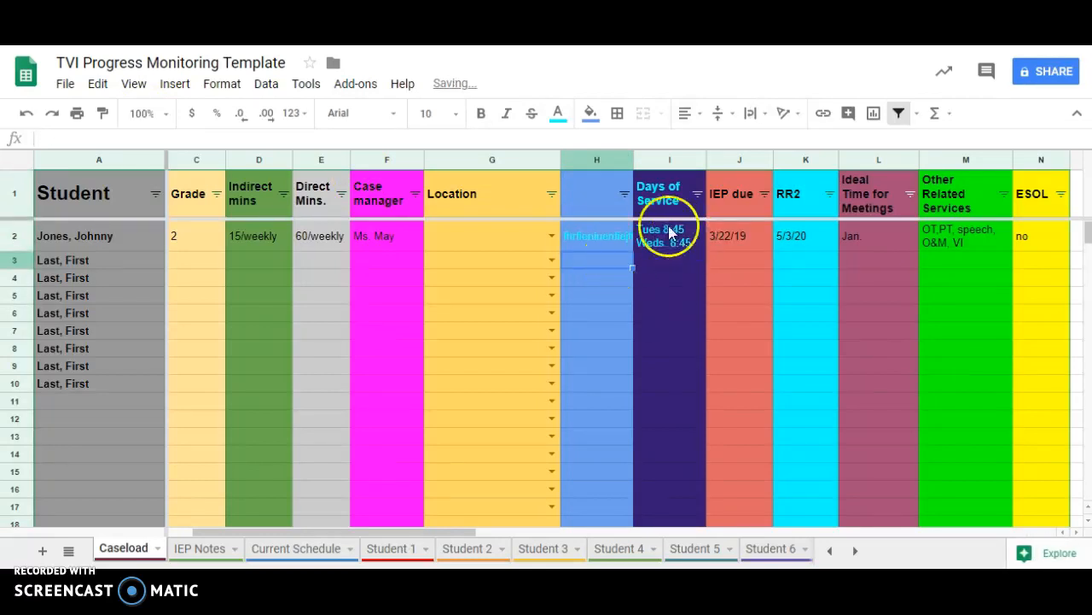
pyautogui.click(613, 240)
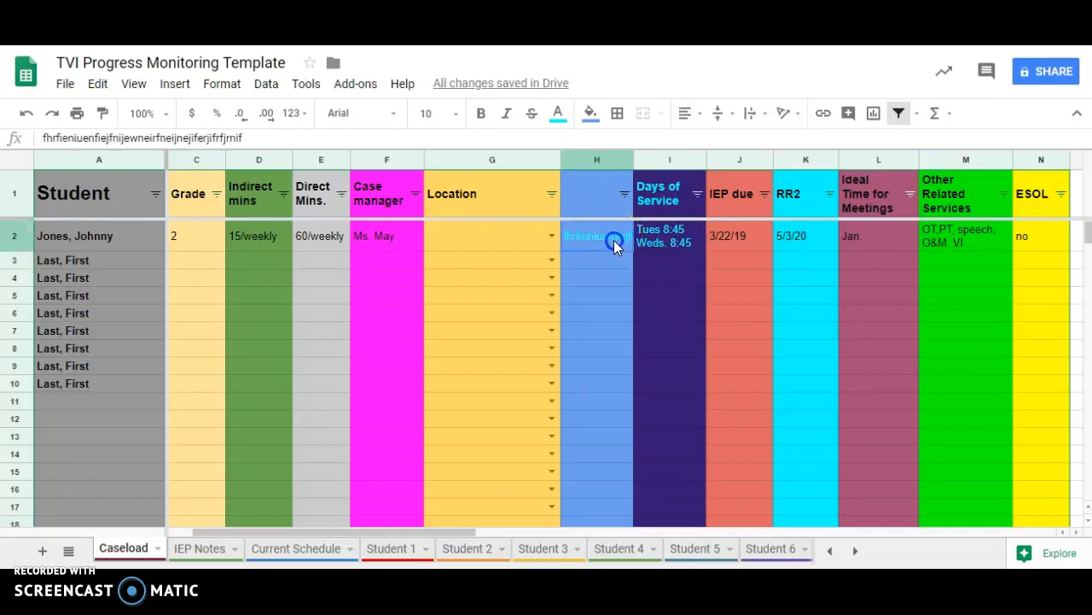
# - Set text wrapping to Wrap for the entire blue column H
pyautogui.click(602, 161)
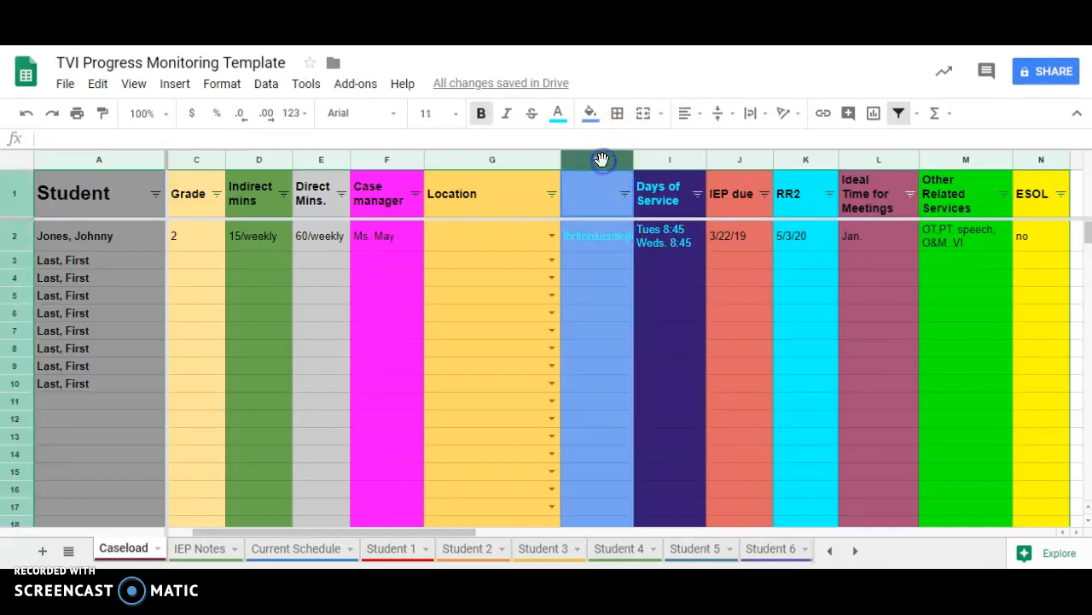
pyautogui.click(763, 118)
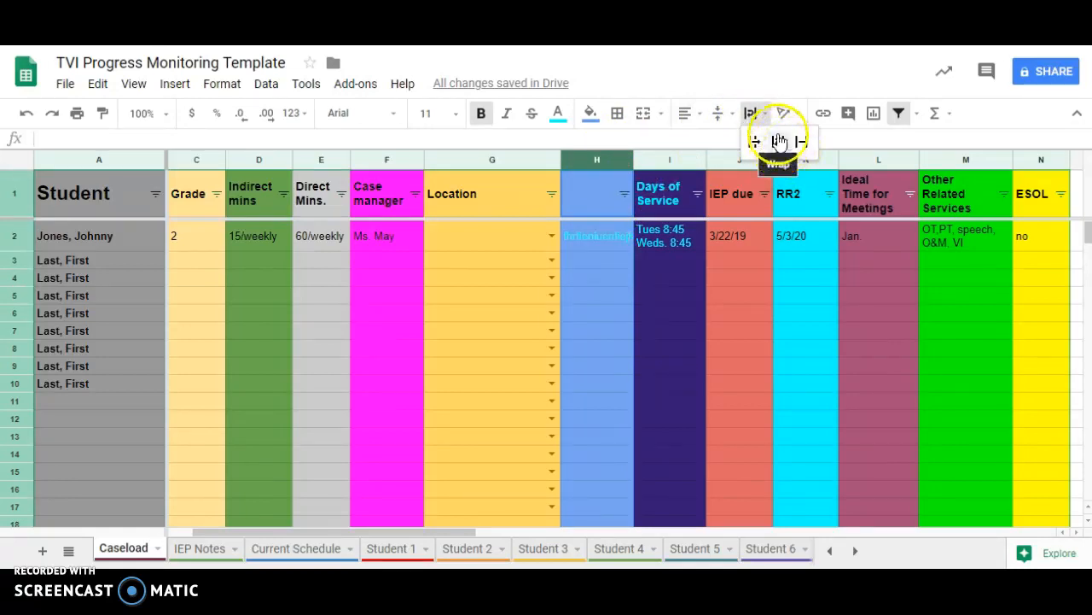
pyautogui.click(777, 143)
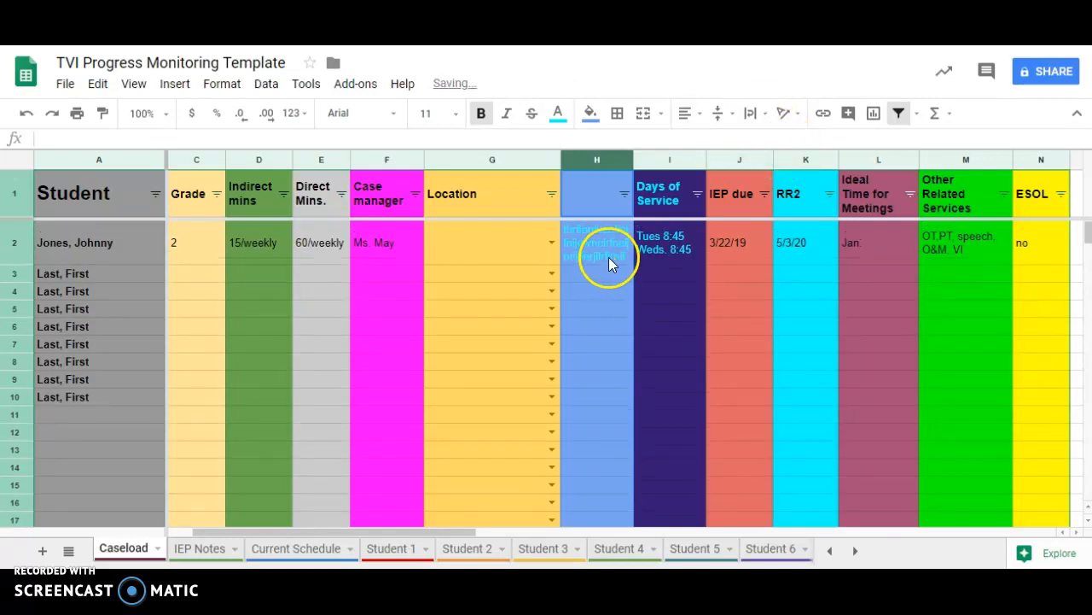